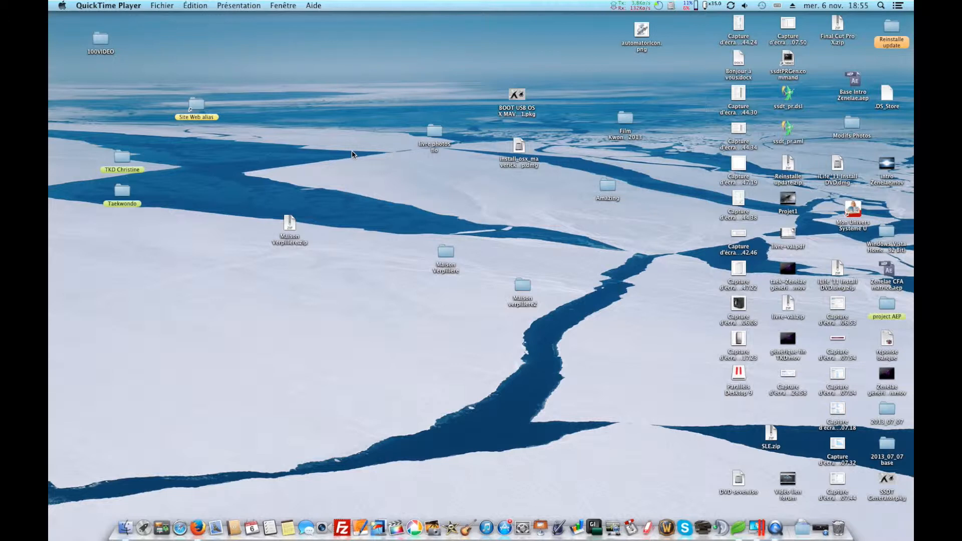
# Launch Parallels Desktop and start a new virtual machine that installs Windows from a DVD or image file.
pyautogui.click(753, 527)
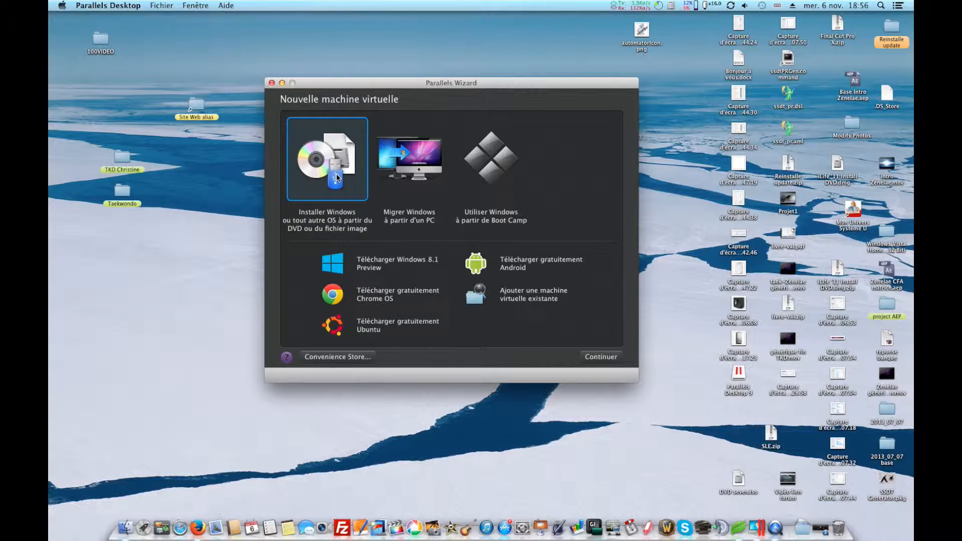
pyautogui.click(598, 362)
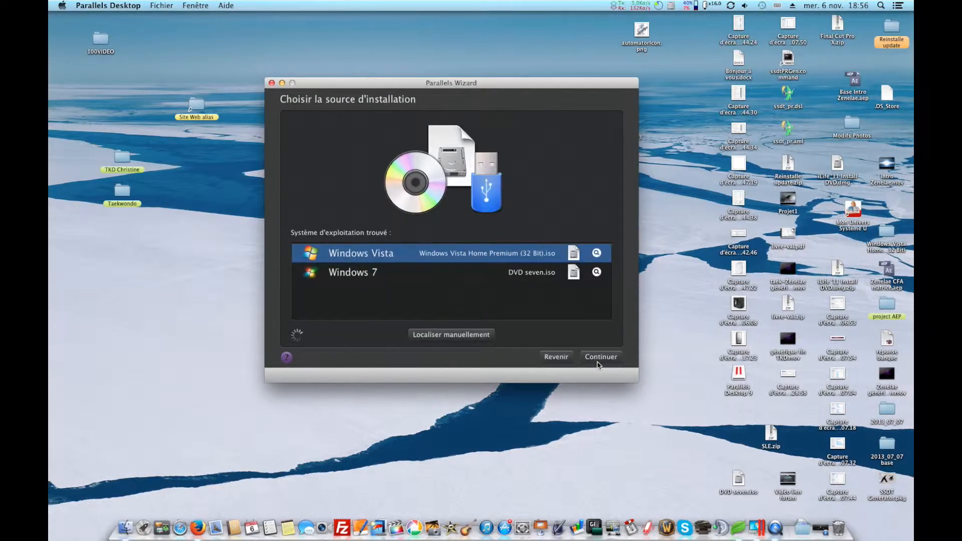
# Choose Windows 7 from the DVD seven.iso image as the installation source and continue.
pyautogui.click(366, 281)
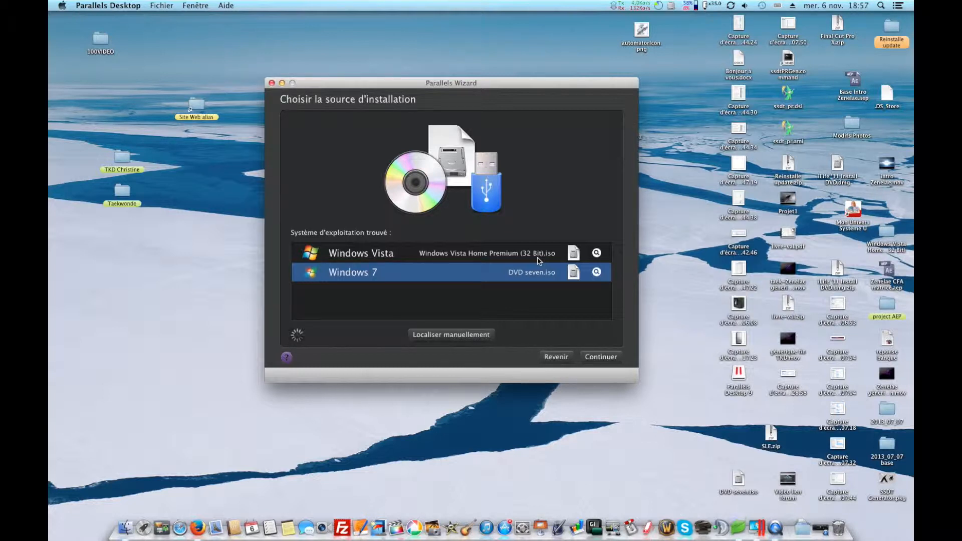
pyautogui.rightClick(739, 527)
pyautogui.click(750, 494)
pyautogui.rightClick(739, 527)
pyautogui.click(747, 494)
pyautogui.click(503, 189)
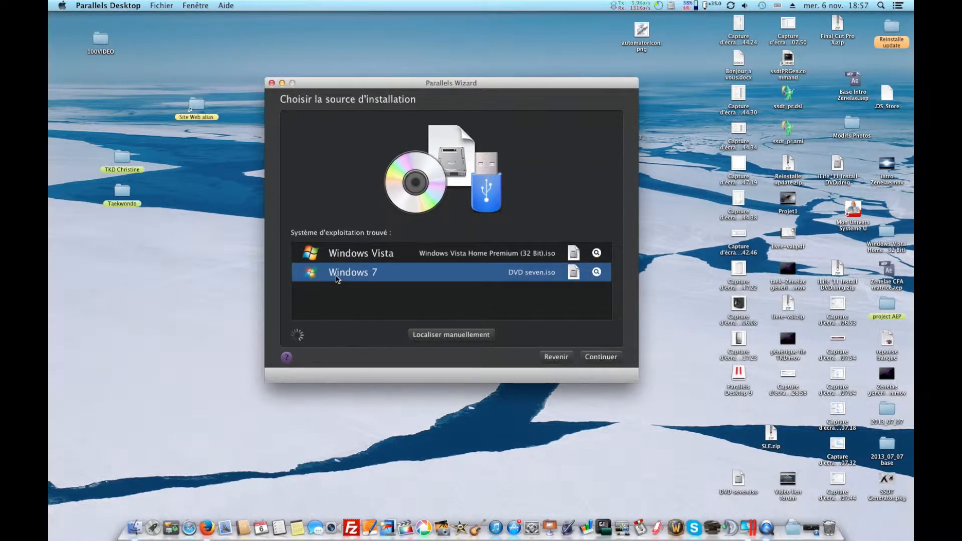
pyautogui.click(739, 480)
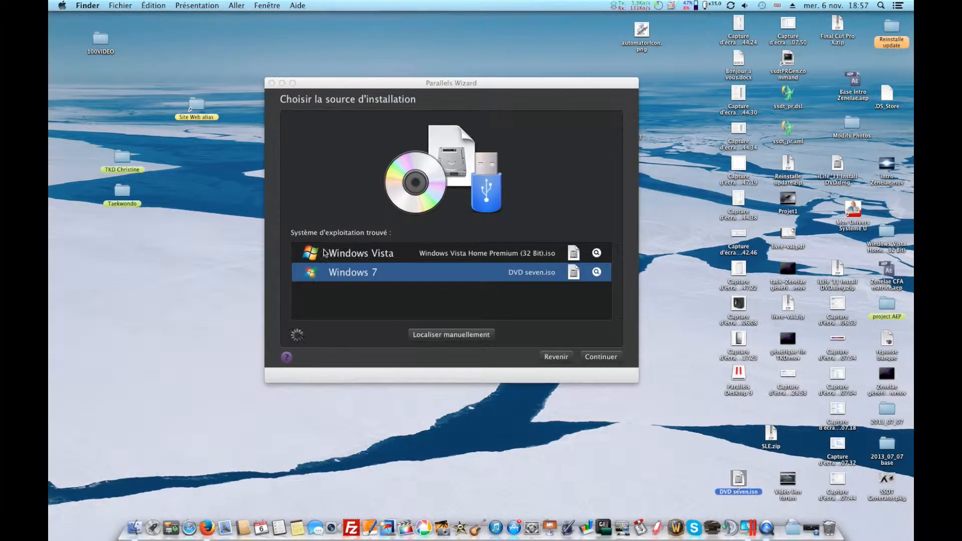
pyautogui.click(353, 278)
pyautogui.click(598, 356)
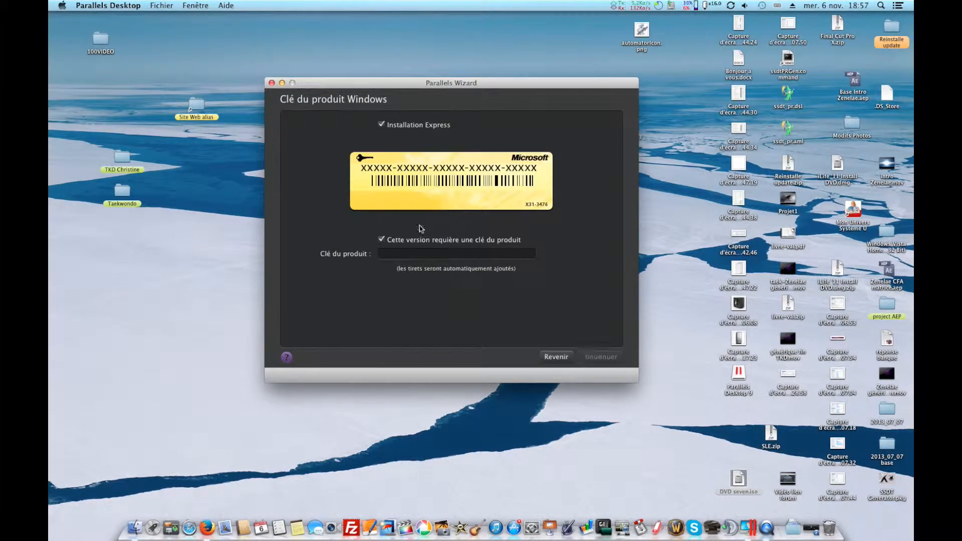
# Turn off the product key requirement for the express installation and continue.
pyautogui.click(382, 239)
pyautogui.click(605, 357)
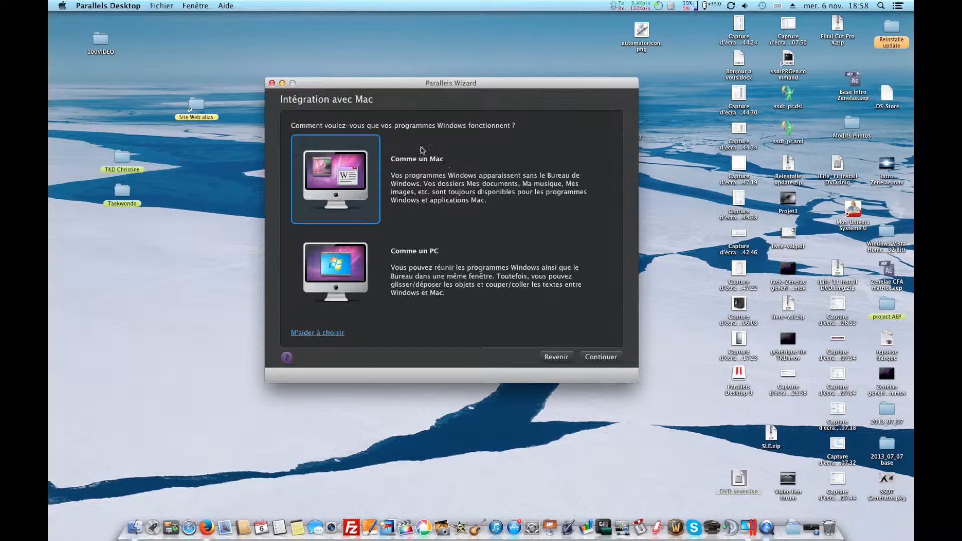
# Keep the Mac-like integration and the name Windows 7 in the default location, and start the installation.
pyautogui.click(606, 359)
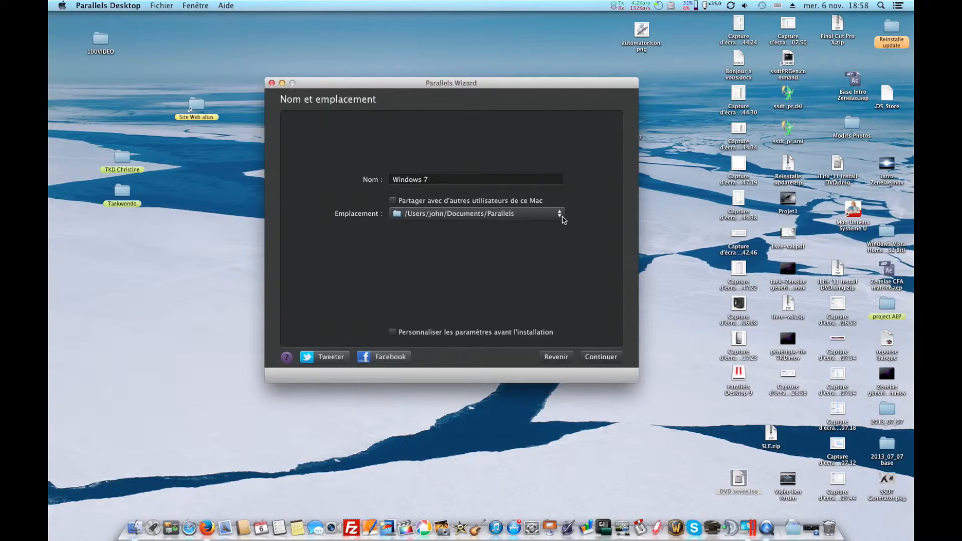
pyautogui.click(601, 357)
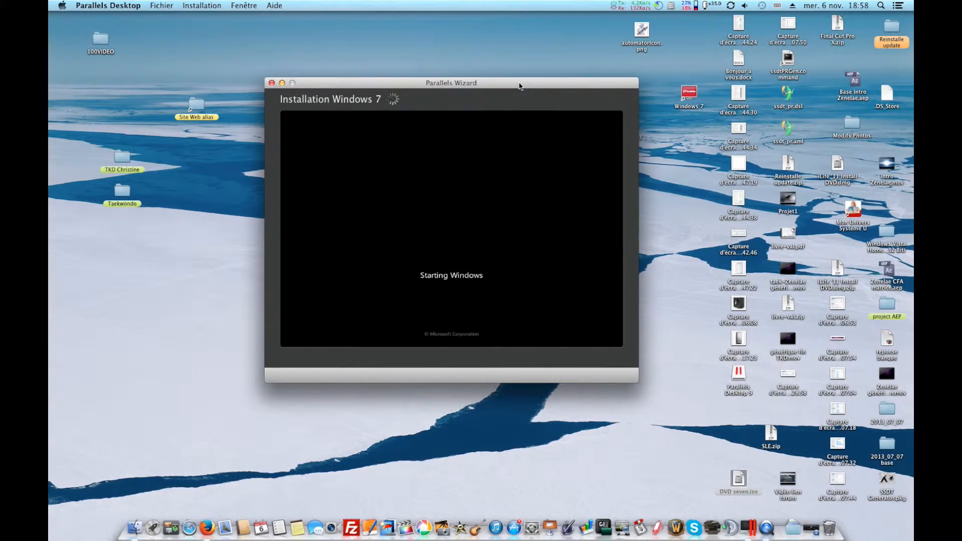
pyautogui.moveTo(637, 384); pyautogui.dragTo(608, 382)
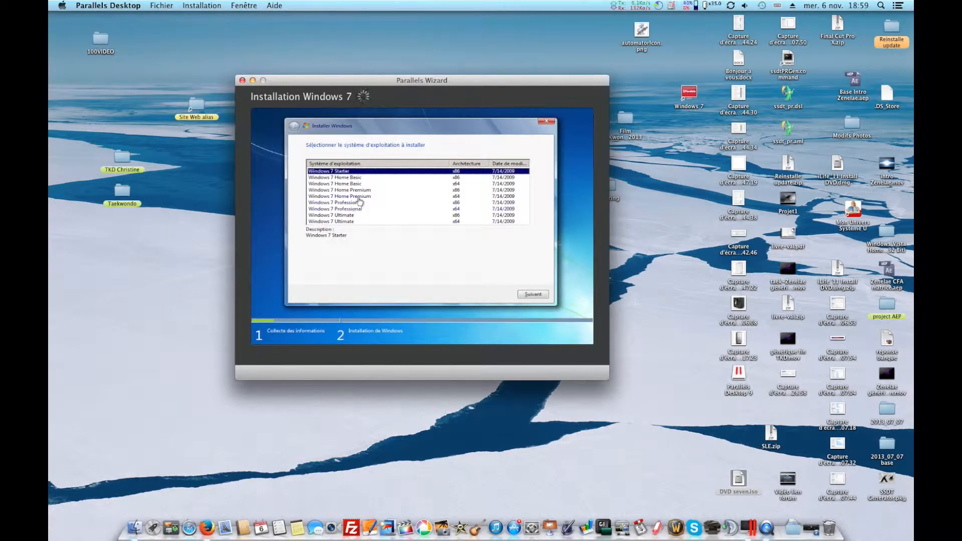
# Select Windows 7 Home Premium x64 as the edition to install and proceed.
pyautogui.click(360, 197)
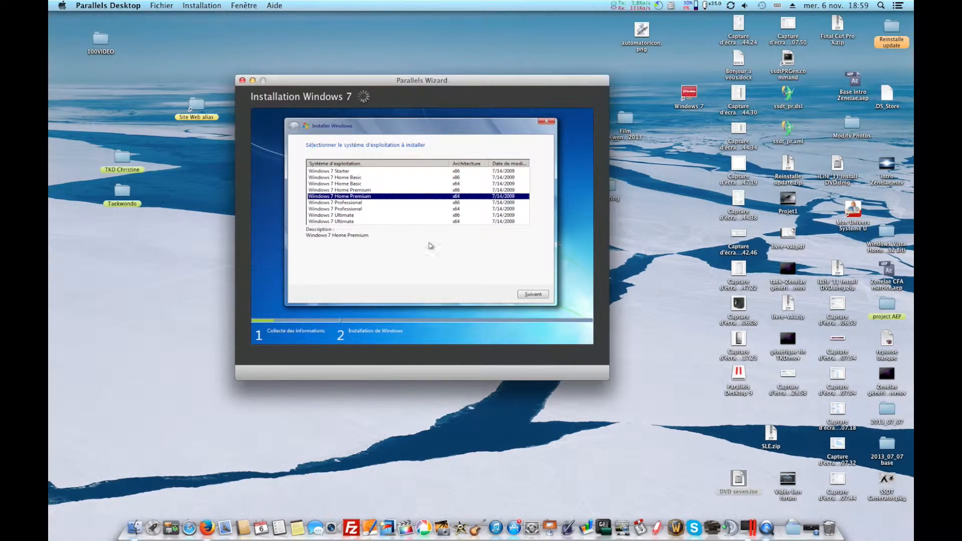
pyautogui.click(530, 297)
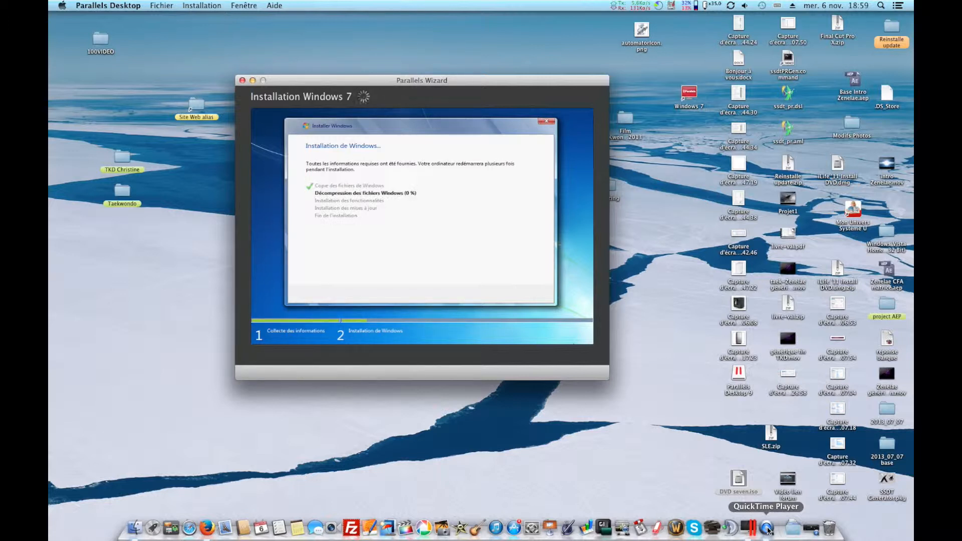
pyautogui.click(768, 529)
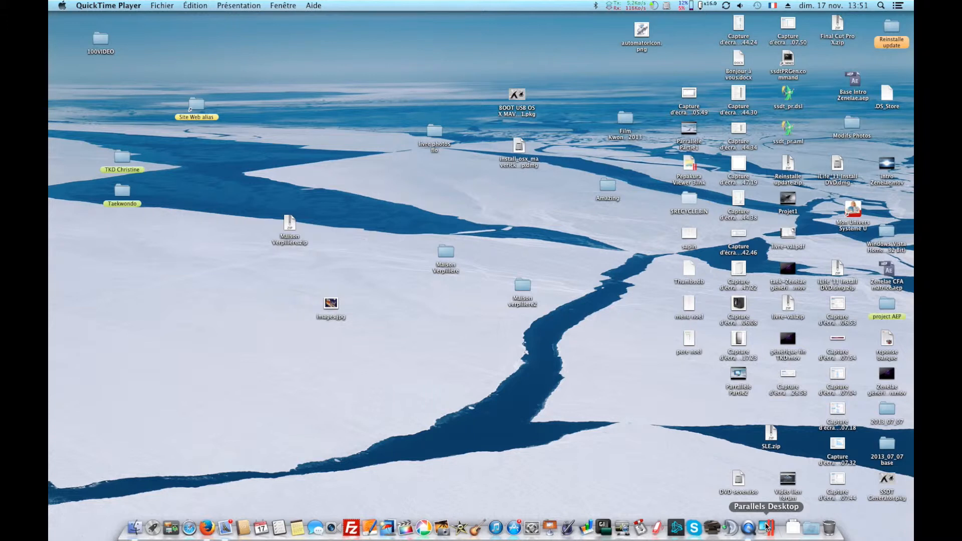
pyautogui.click(880, 6)
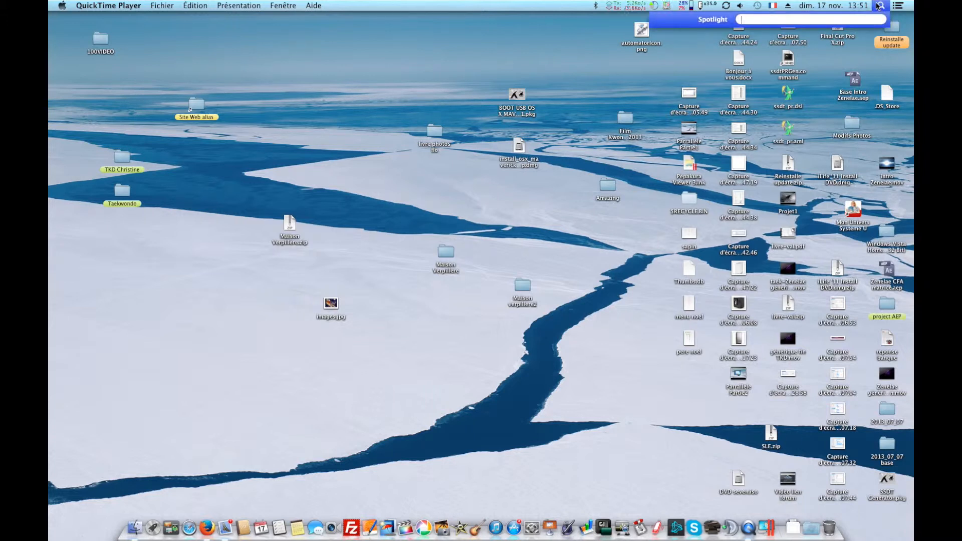
pyautogui.write('parra')
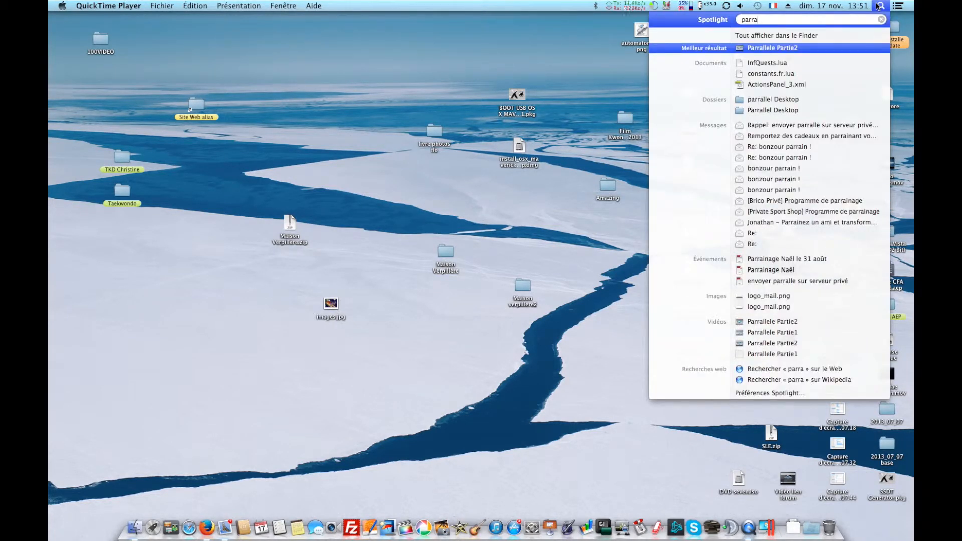
pyautogui.press('Return')
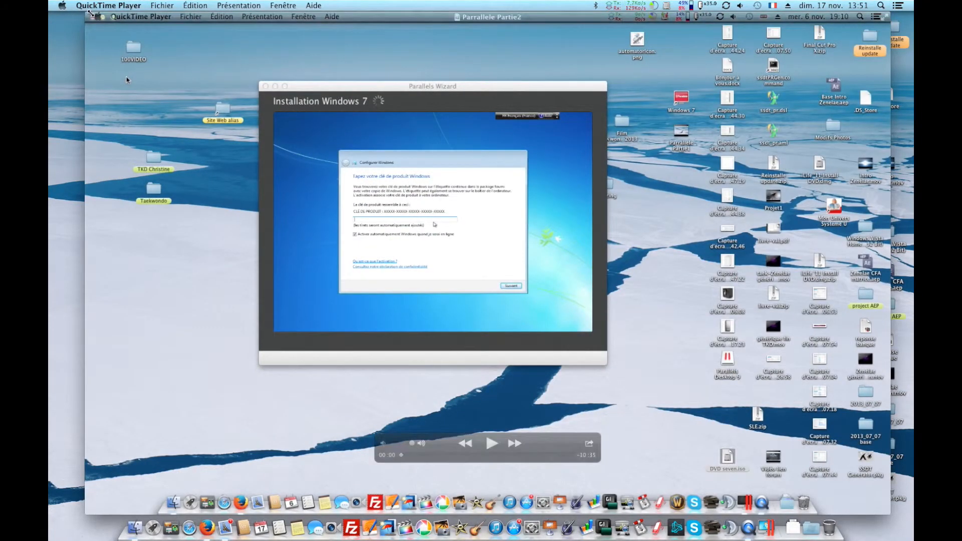
pyautogui.click(94, 18)
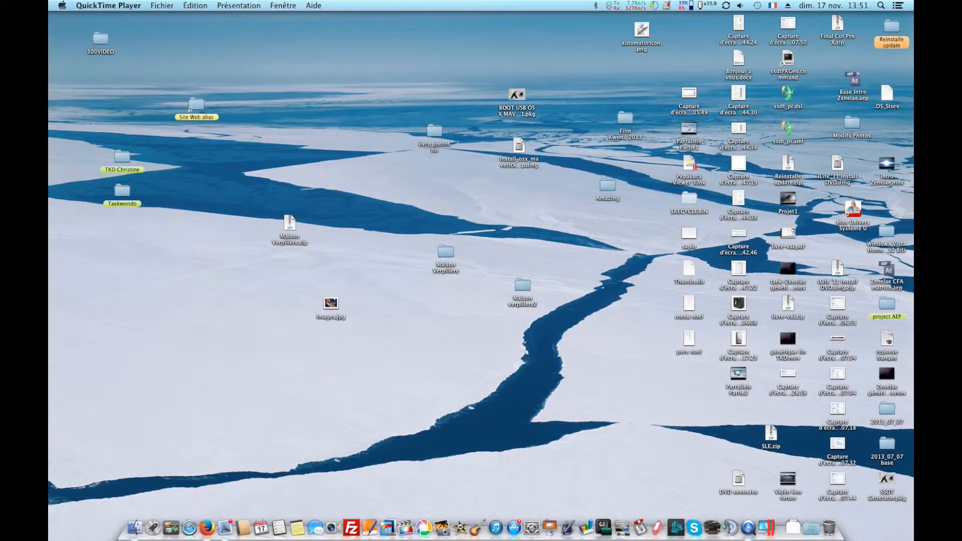
# Open Parallels Desktop through Spotlight to bring up the Windows 7 virtual machine.
pyautogui.press('super+space')
pyautogui.write('p')
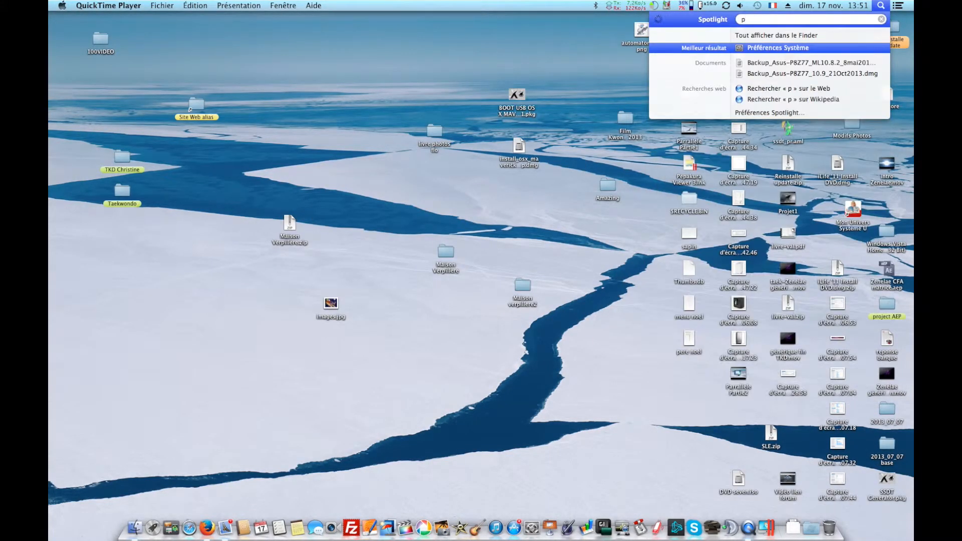
pyautogui.write('a')
pyautogui.click(772, 62)
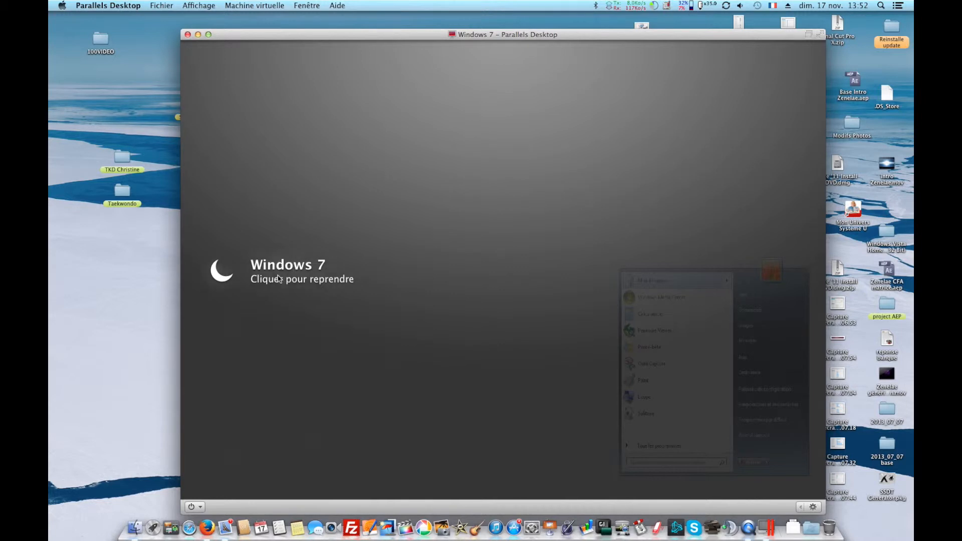
pyautogui.click(276, 278)
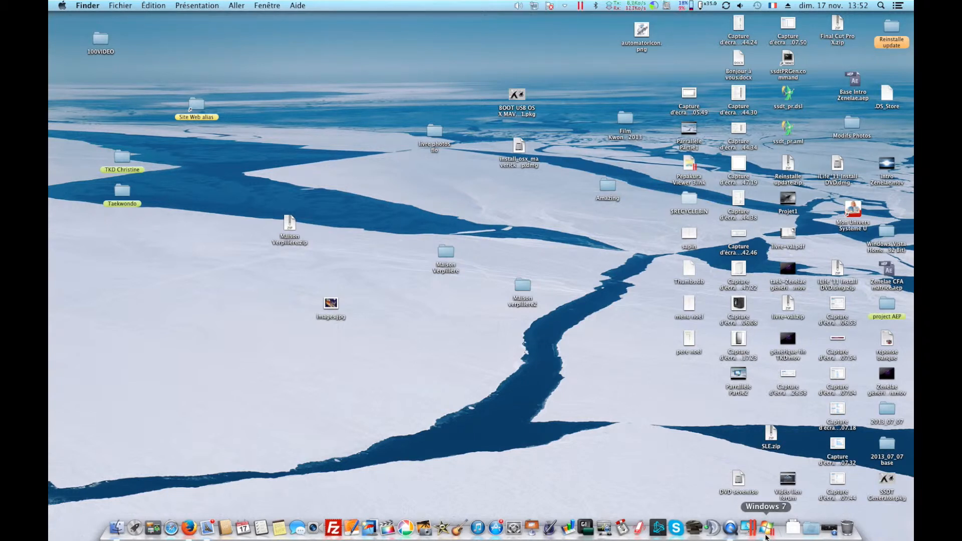
# Open Computer from the Windows 7 Start menu.
pyautogui.click(767, 532)
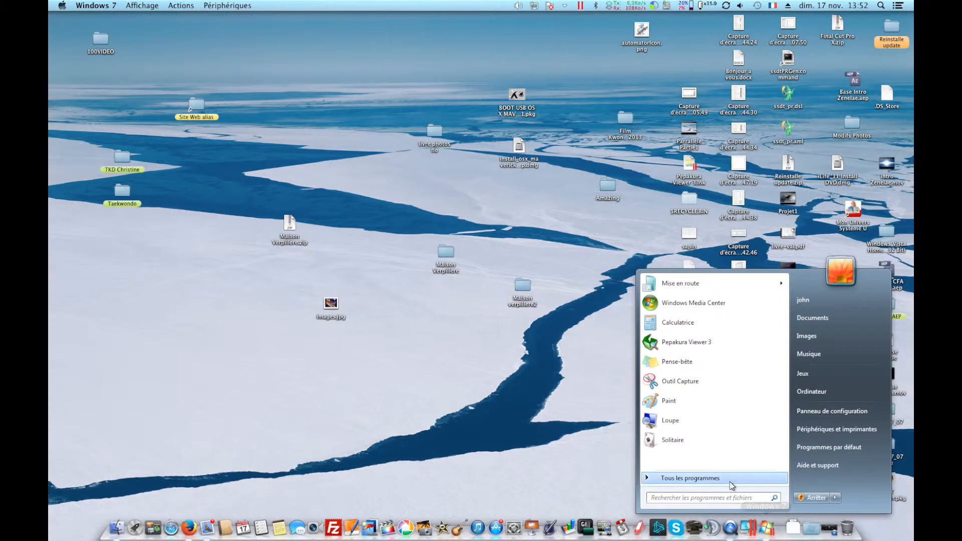
pyautogui.click(690, 481)
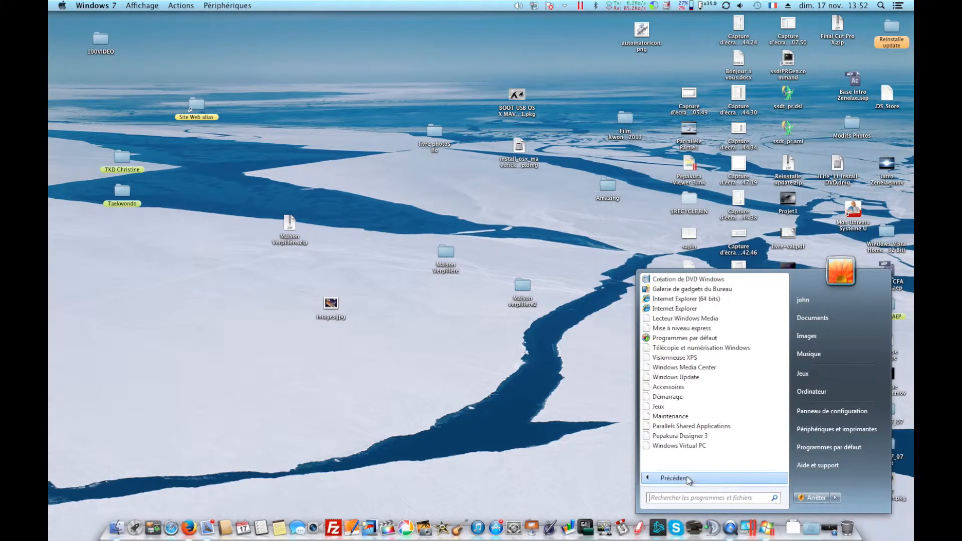
pyautogui.click(827, 391)
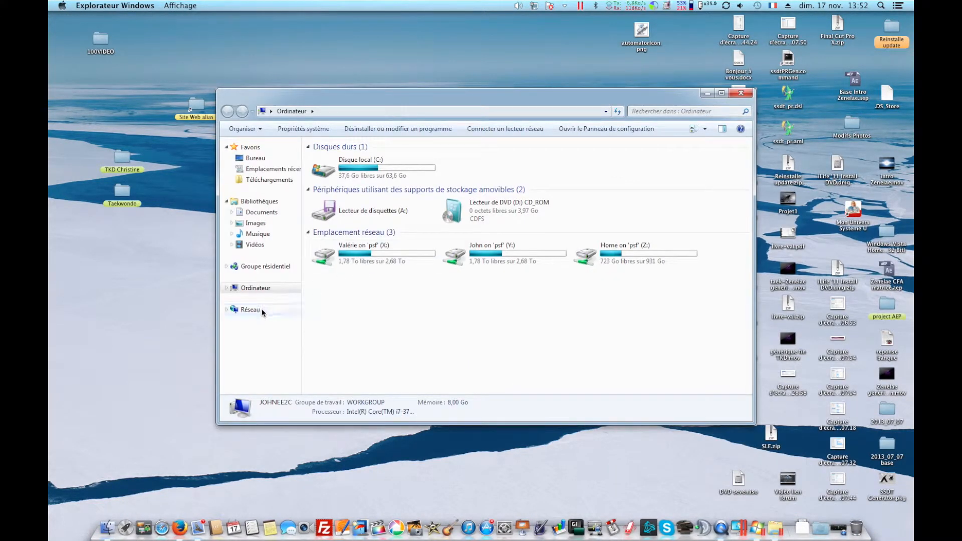
# Go to Network and enable network discovery and file sharing.
pyautogui.click(249, 310)
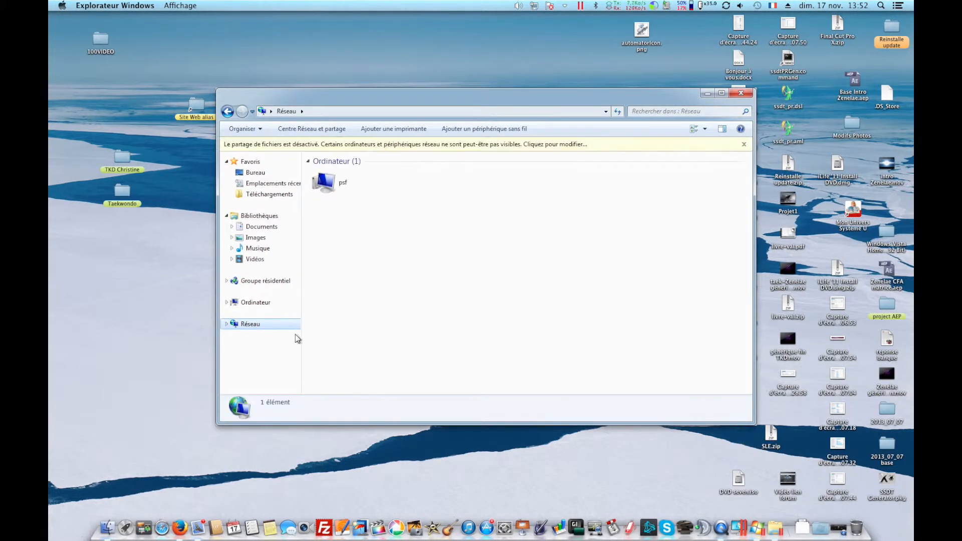
pyautogui.click(527, 144)
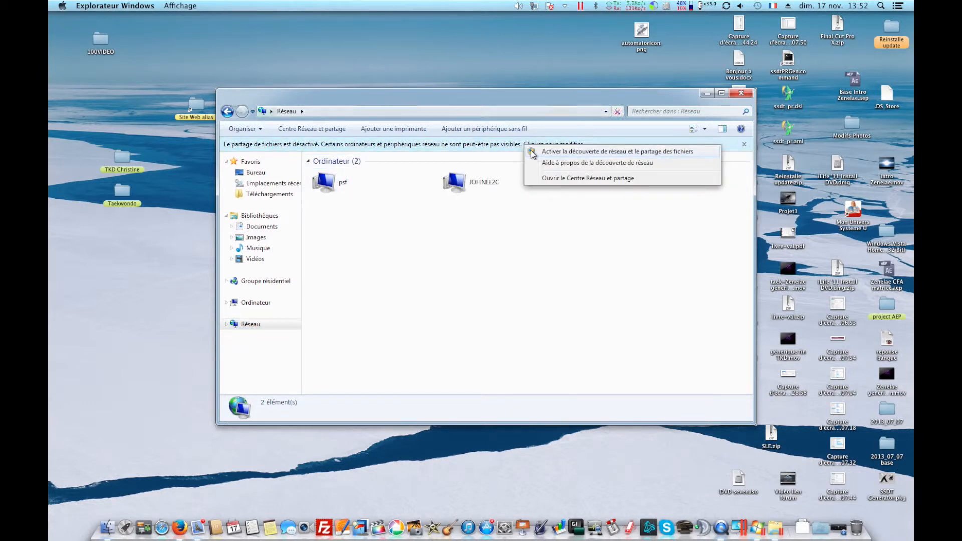
pyautogui.click(532, 152)
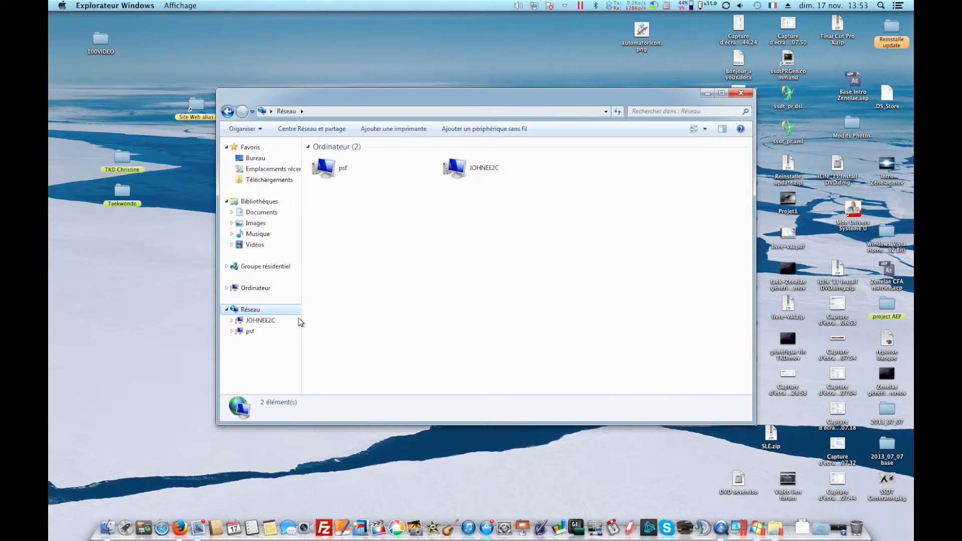
# Browse the network computers and the psf shared Home Desktop folder.
pyautogui.click(261, 320)
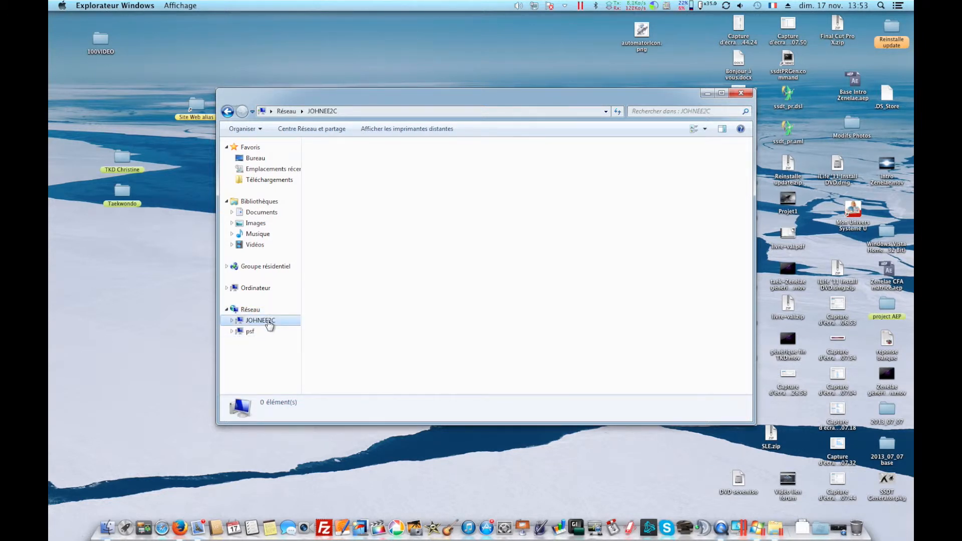
pyautogui.click(248, 332)
pyautogui.click(231, 331)
pyautogui.click(237, 343)
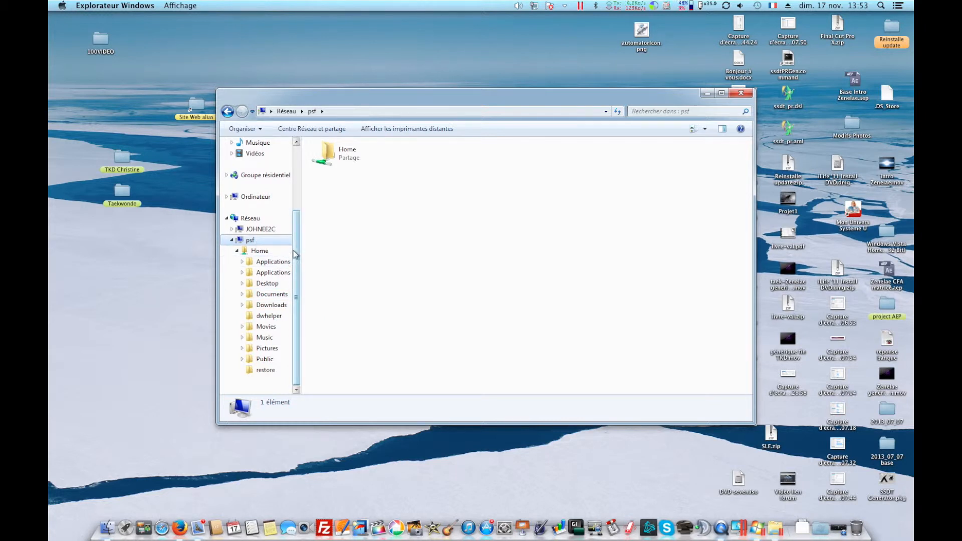
pyautogui.click(266, 285)
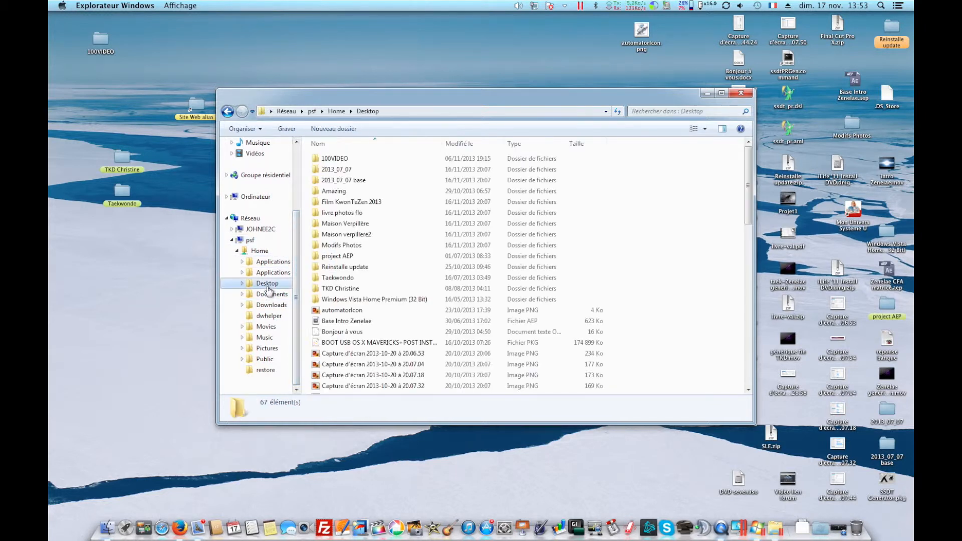
pyautogui.click(421, 261)
pyautogui.scroll(-10, 420, 261)
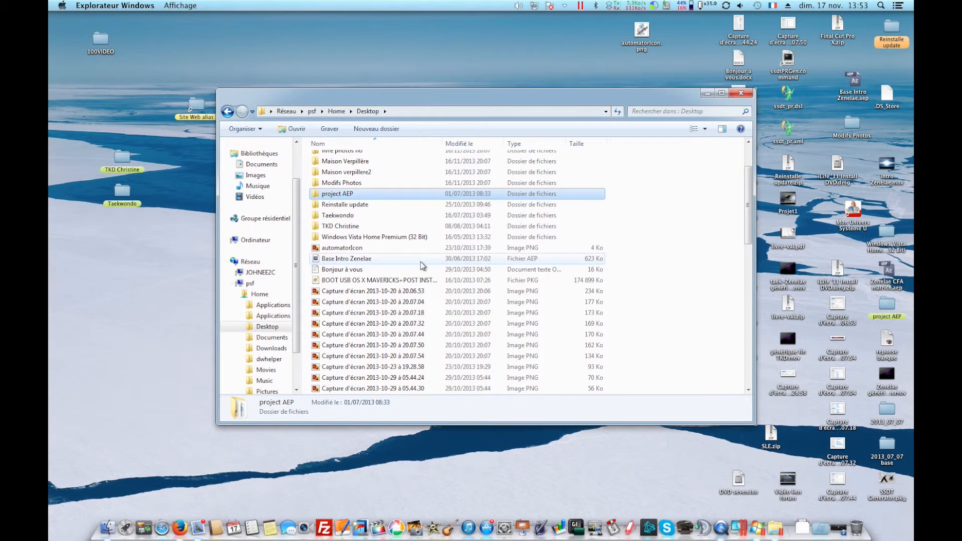
pyautogui.scroll(10, 420, 261)
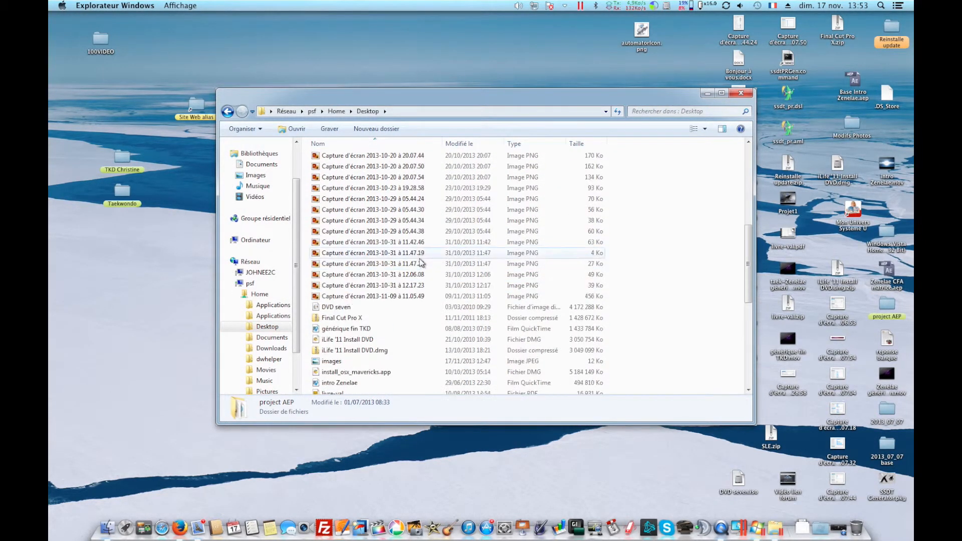
# Open the Y: network drive from Computer and navigate into Logiciel, then its Windows folder.
pyautogui.click(264, 242)
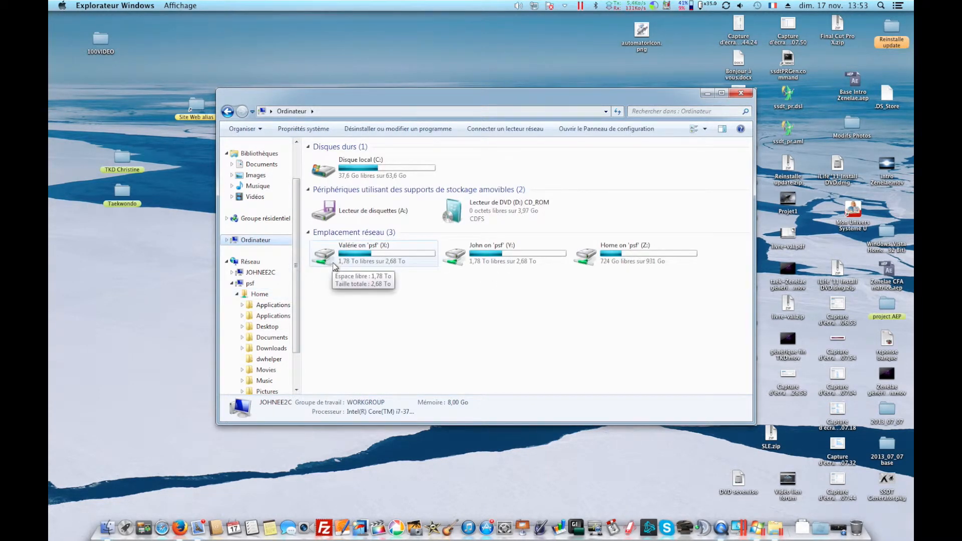
pyautogui.click(480, 259)
pyautogui.doubleClick(480, 259)
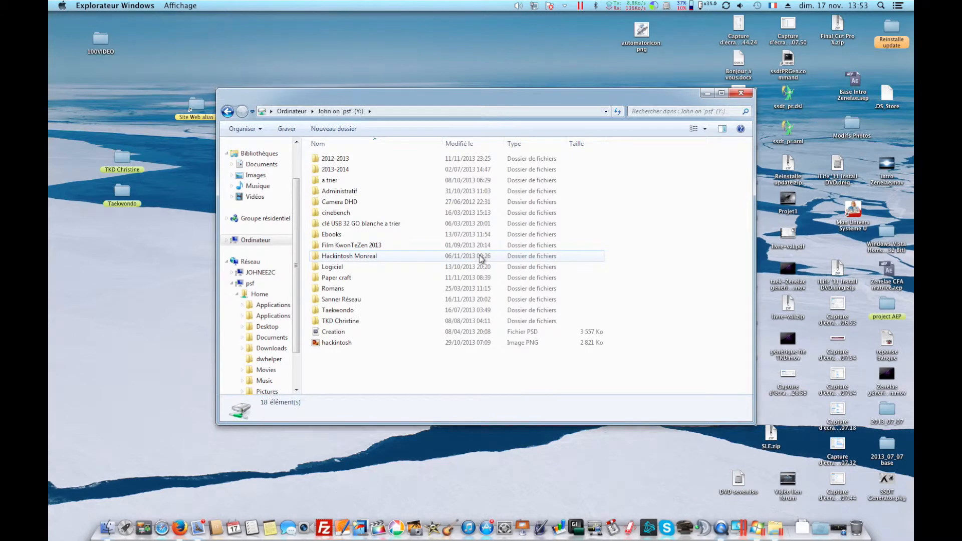
pyautogui.doubleClick(333, 266)
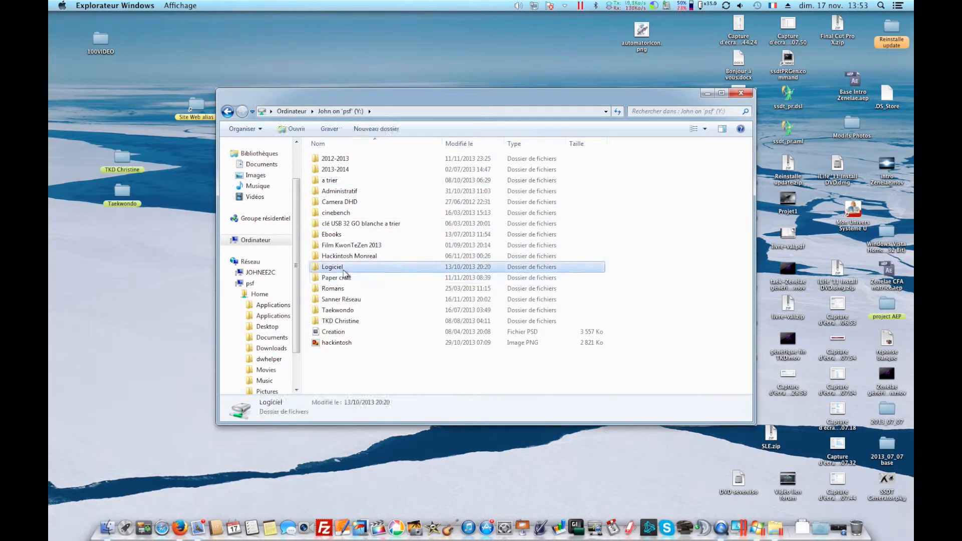
pyautogui.click(335, 171)
pyautogui.doubleClick(335, 172)
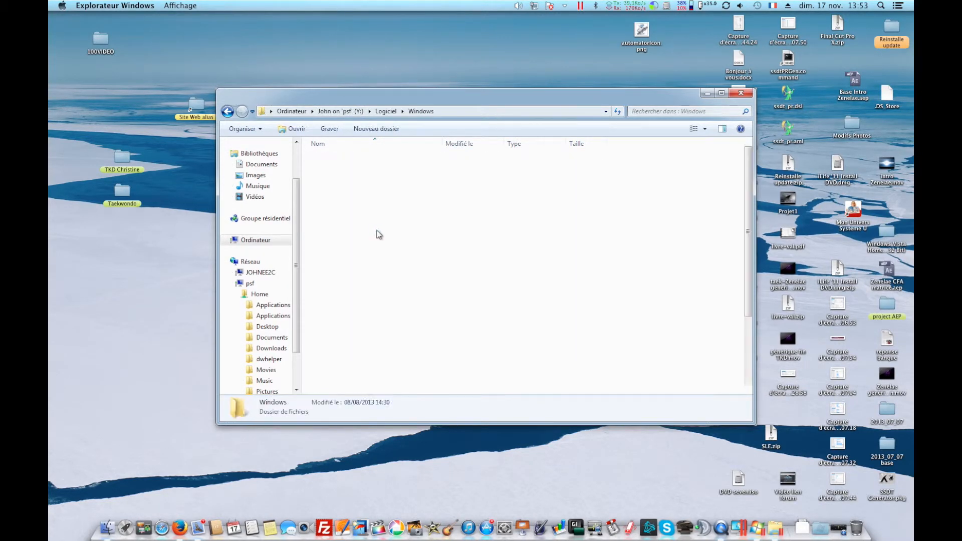
# Run the audacity_audacity_2.0_francais_10372 installer from the shared folder and complete the setup wizard with default options without launching Audacity.
pyautogui.scroll(-3, 383, 236)
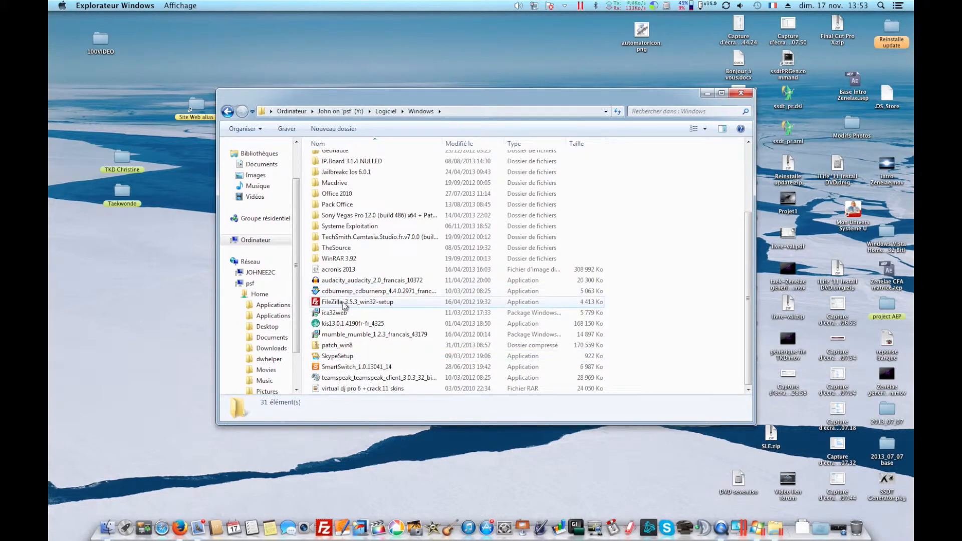
pyautogui.doubleClick(351, 281)
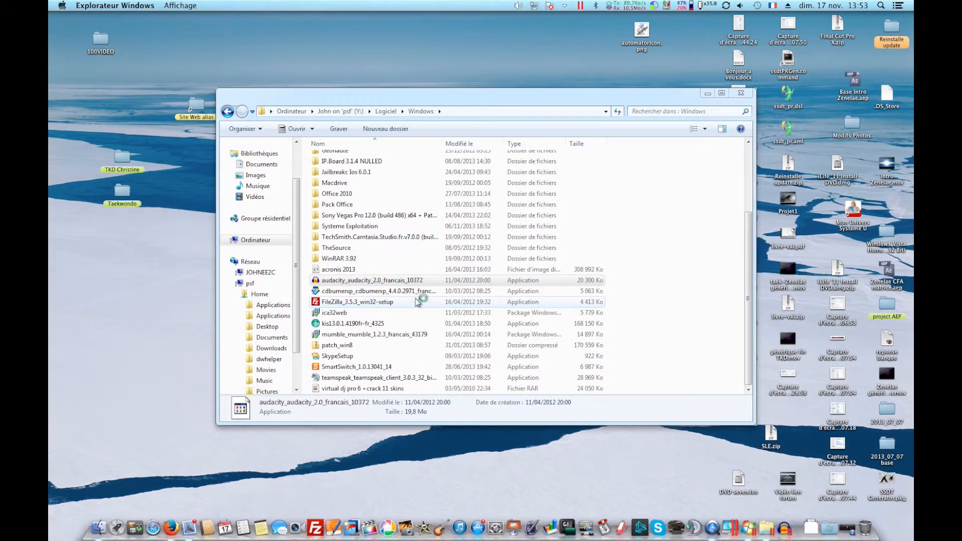
pyautogui.click(526, 285)
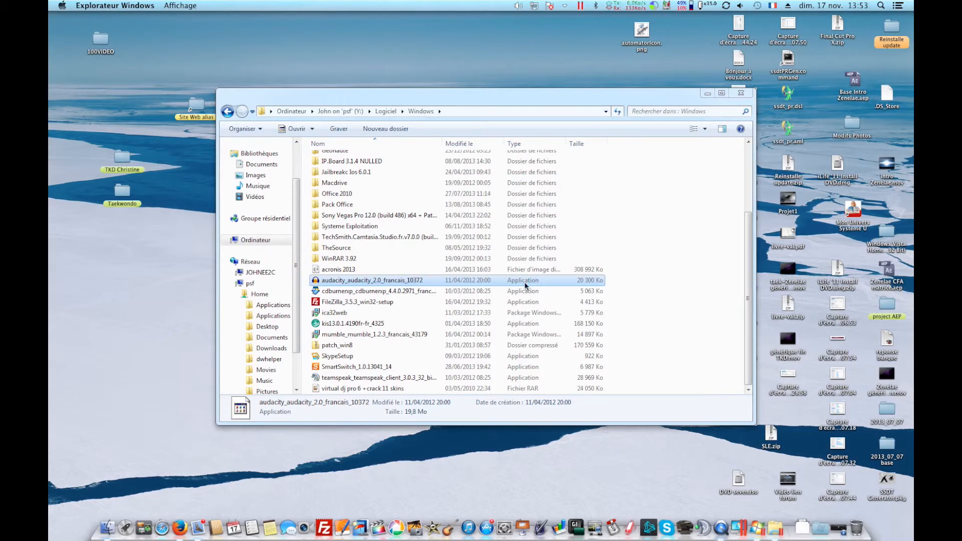
pyautogui.click(495, 294)
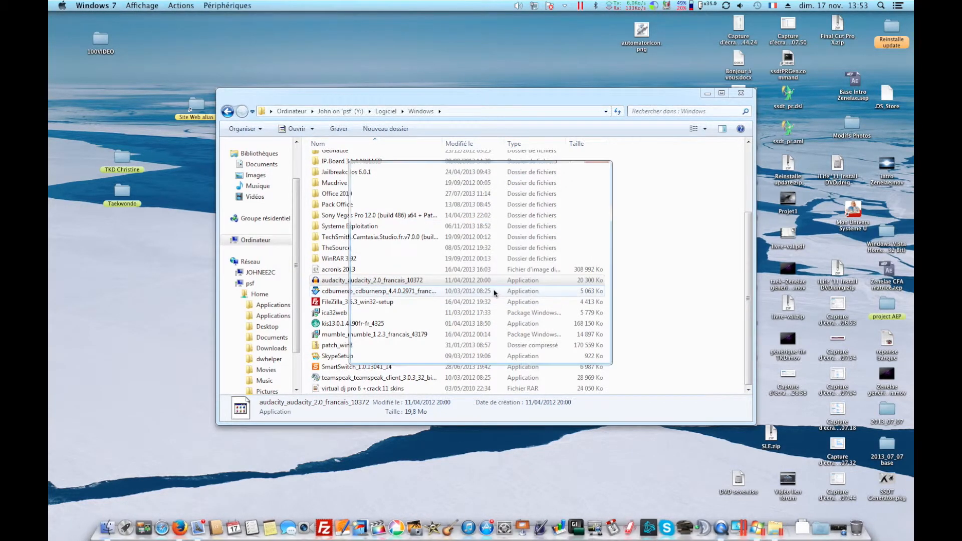
pyautogui.click(536, 352)
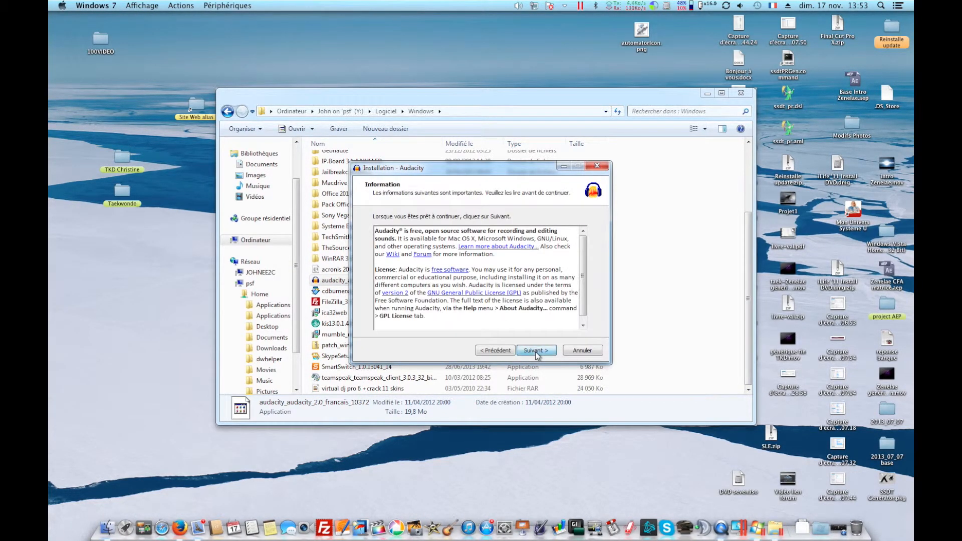
pyautogui.click(535, 351)
pyautogui.click(536, 351)
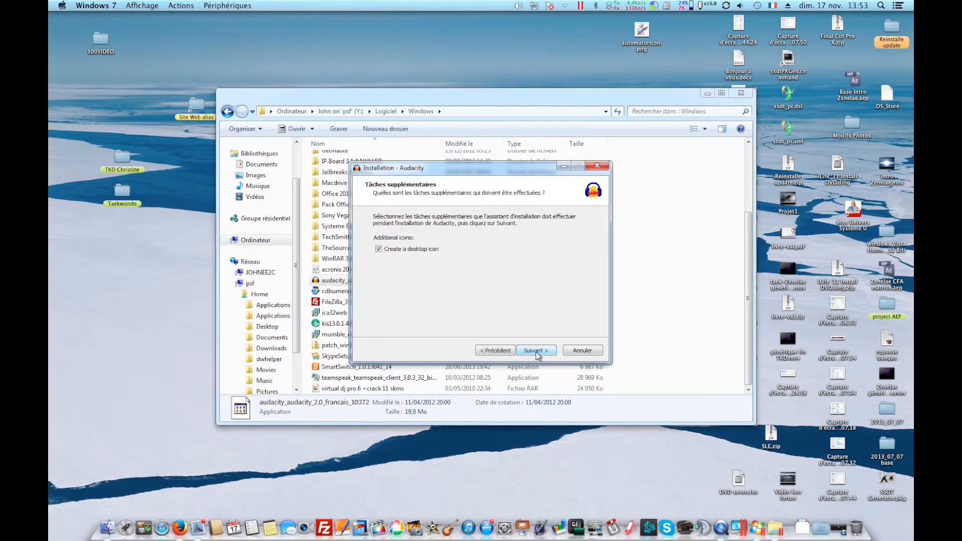
pyautogui.click(538, 350)
pyautogui.click(536, 351)
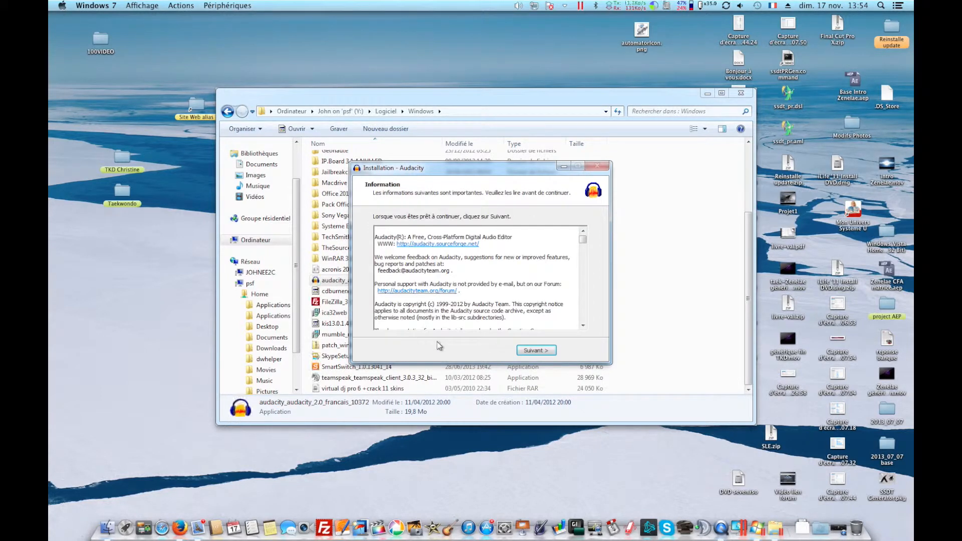
pyautogui.click(544, 354)
pyautogui.click(462, 257)
pyautogui.click(535, 352)
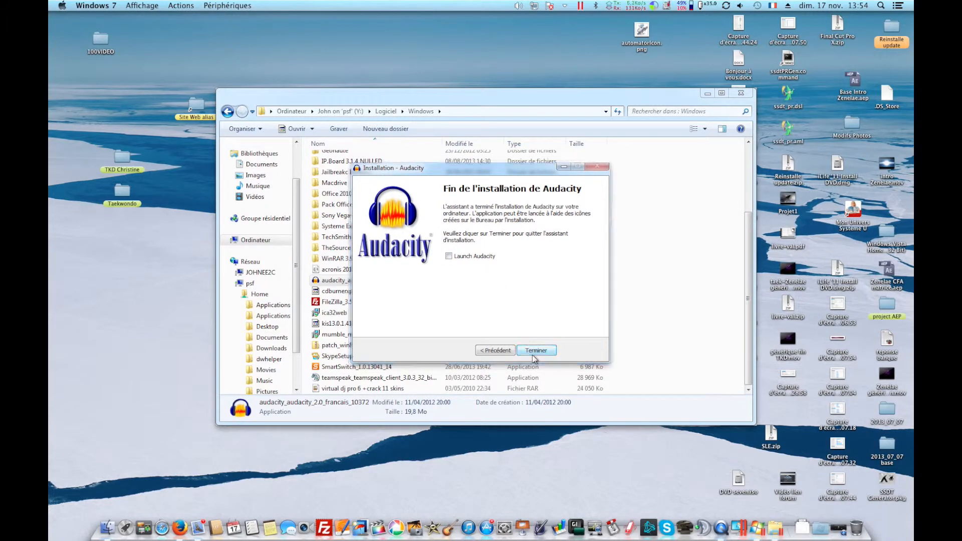
# Close the Windows Explorer window showing the Logiciel Windows folder.
pyautogui.moveTo(291, 97); pyautogui.dragTo(433, 169)
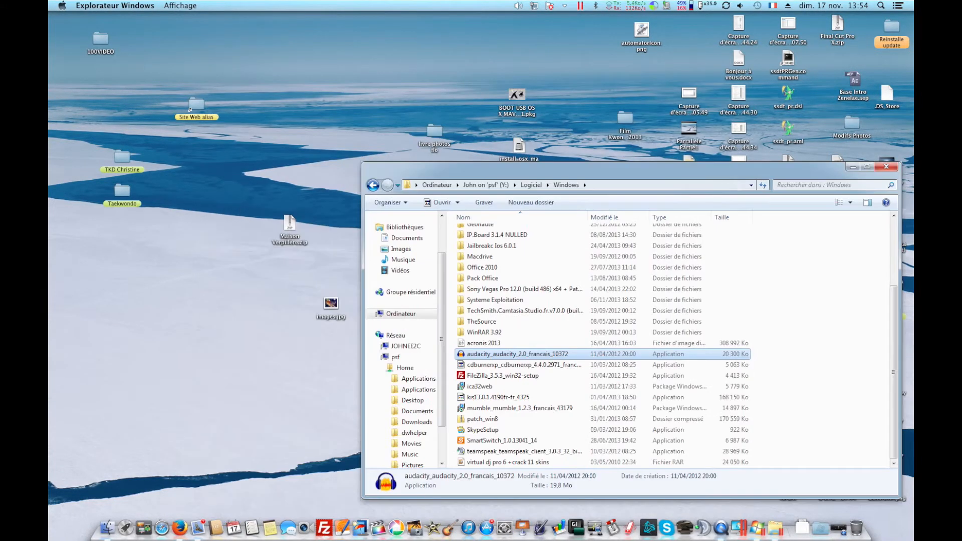
pyautogui.click(887, 170)
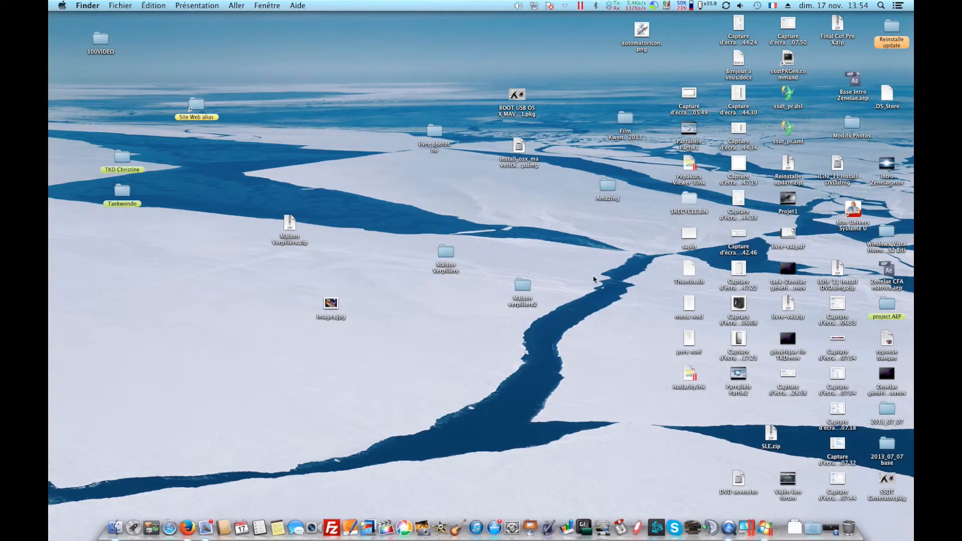
# Move the Pepakura Viewer 3 shortcut on the desktop to just below the Audacity shortcut.
pyautogui.click(694, 381)
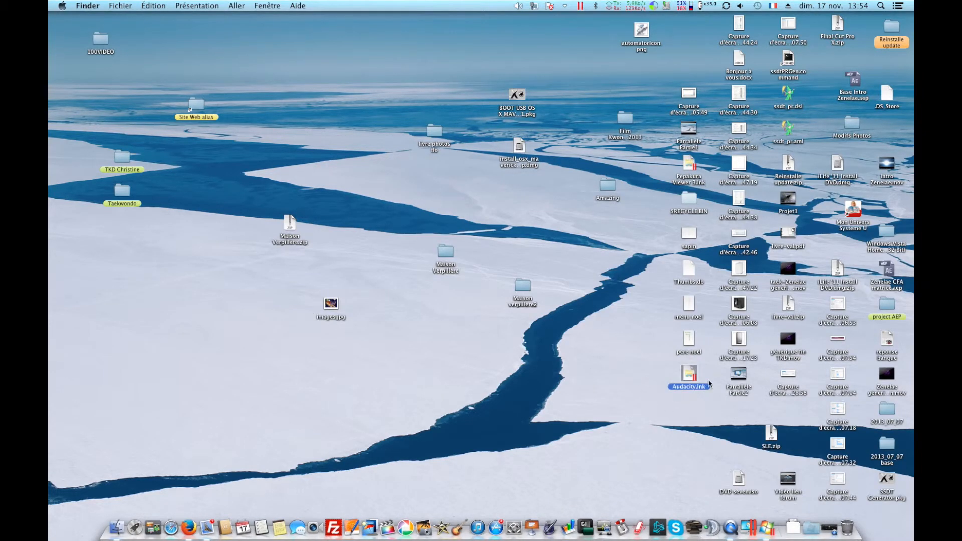
pyautogui.moveTo(698, 164); pyautogui.dragTo(698, 410)
pyautogui.click(690, 427)
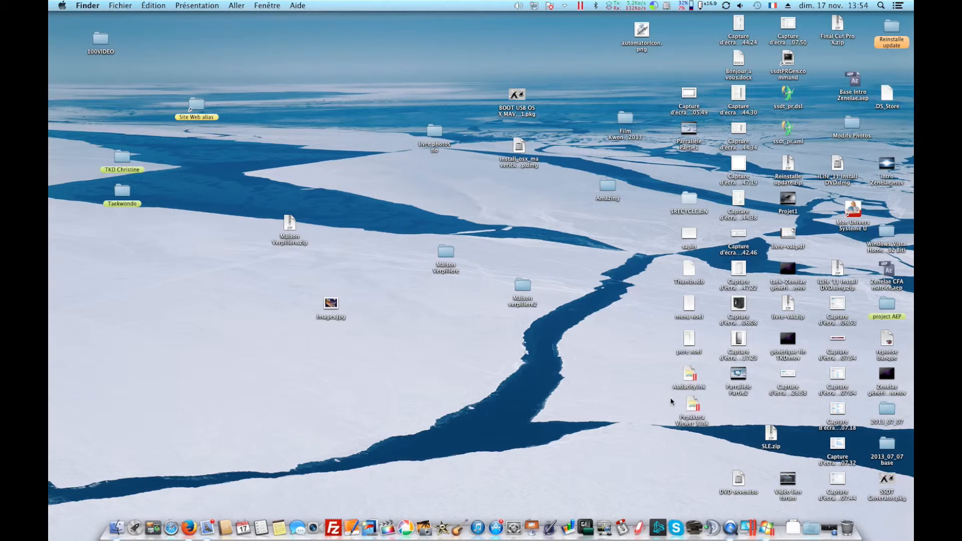
# Launch Pepakura Viewer 3 from its desktop shortcut and dock its window against the left screen edge.
pyautogui.doubleClick(692, 403)
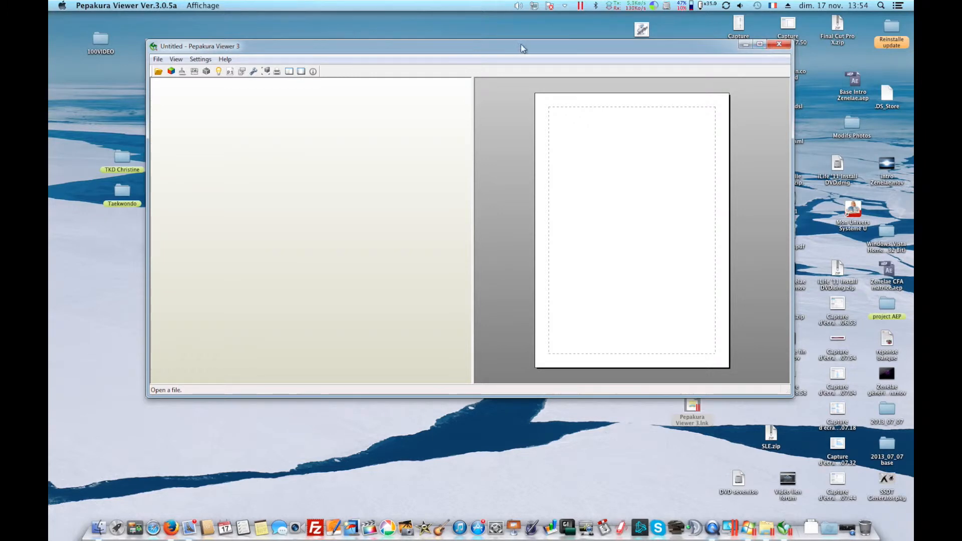
pyautogui.moveTo(673, 49); pyautogui.dragTo(50, 50)
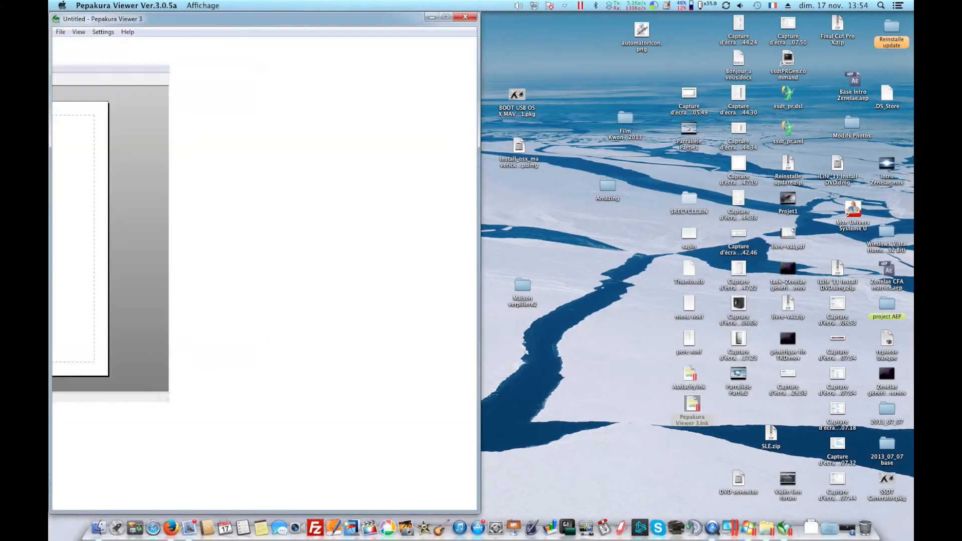
# Launch Audacity from its desktop shortcut, dismiss the welcome dialog, and place its window on the right half.
pyautogui.doubleClick(700, 404)
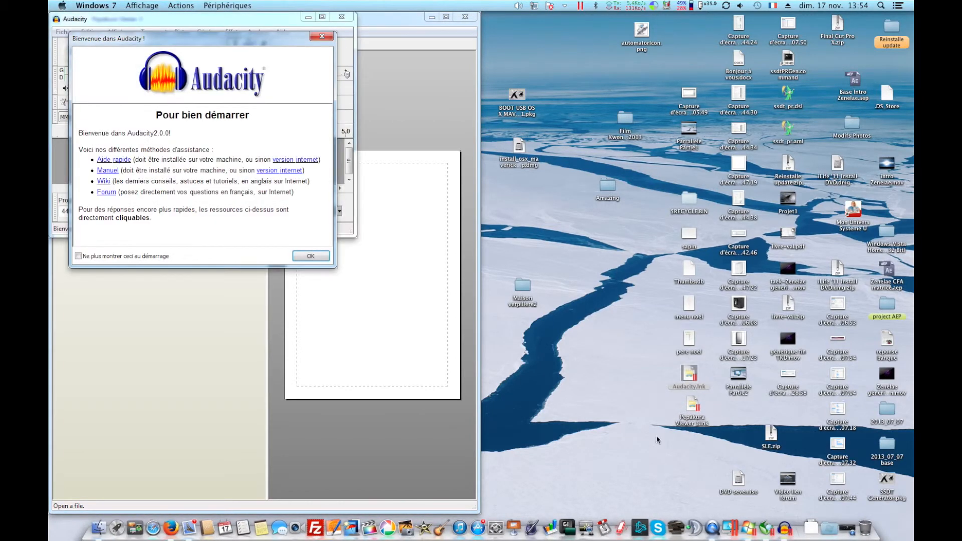
pyautogui.click(312, 256)
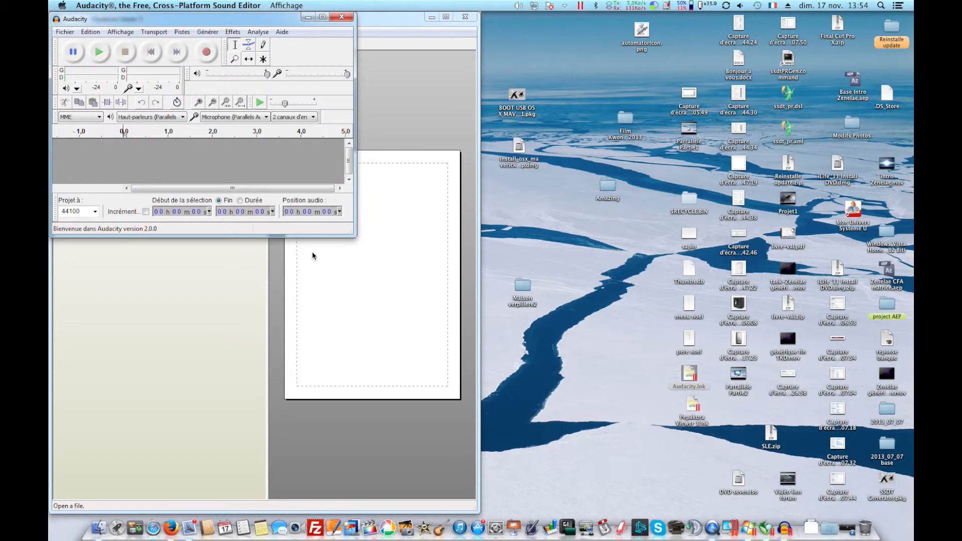
pyautogui.moveTo(231, 19); pyautogui.dragTo(912, 20)
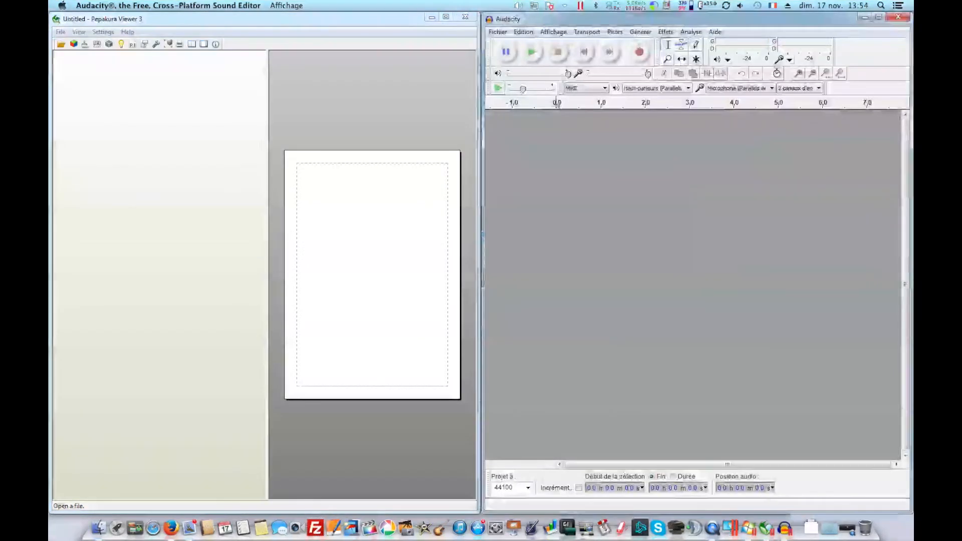
# Open the recent Idéfix line by warzonefury model in Pepakura Viewer, close its Properties dialog, and zoom into the 3D model.
pyautogui.click(61, 32)
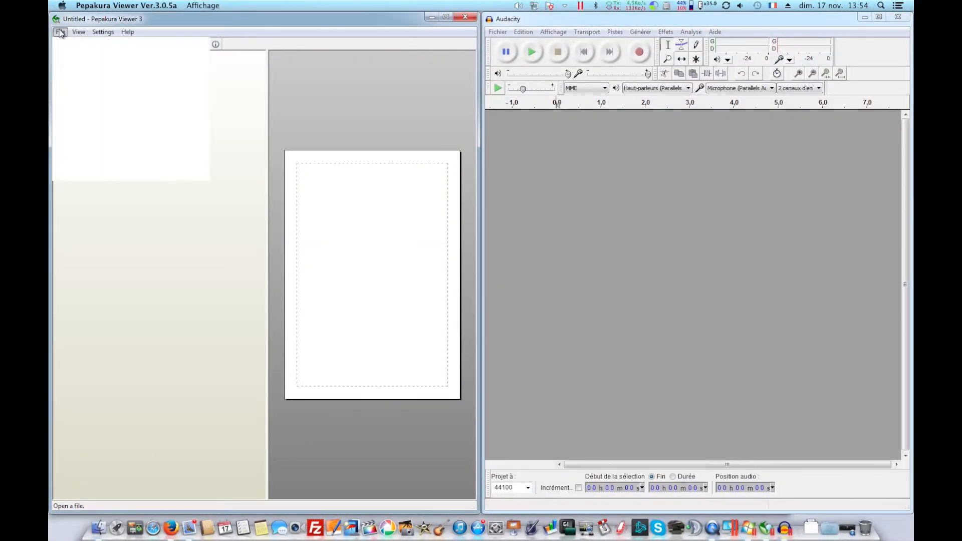
pyautogui.click(102, 149)
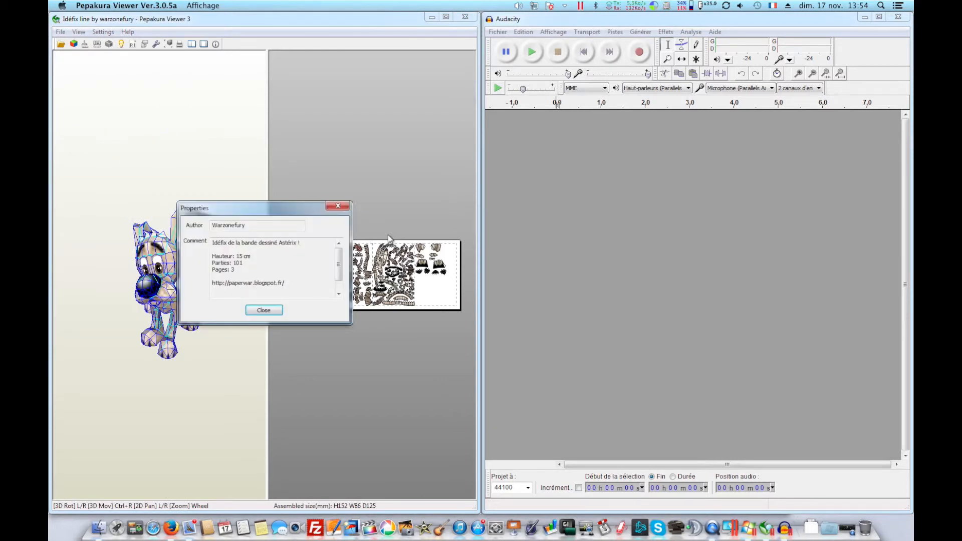
pyautogui.click(276, 311)
pyautogui.scroll(5, 199, 212)
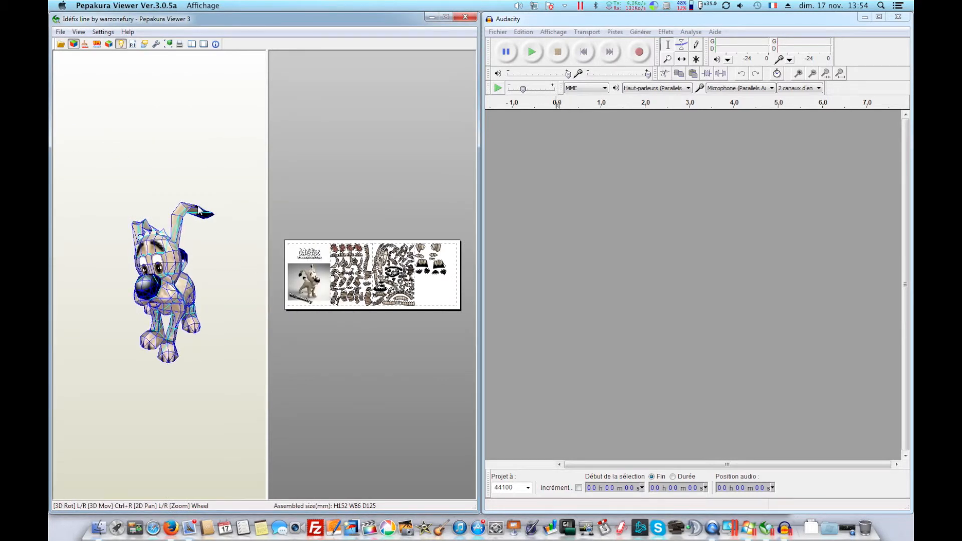
pyautogui.scroll(2, 199, 212)
pyautogui.scroll(5, 340, 246)
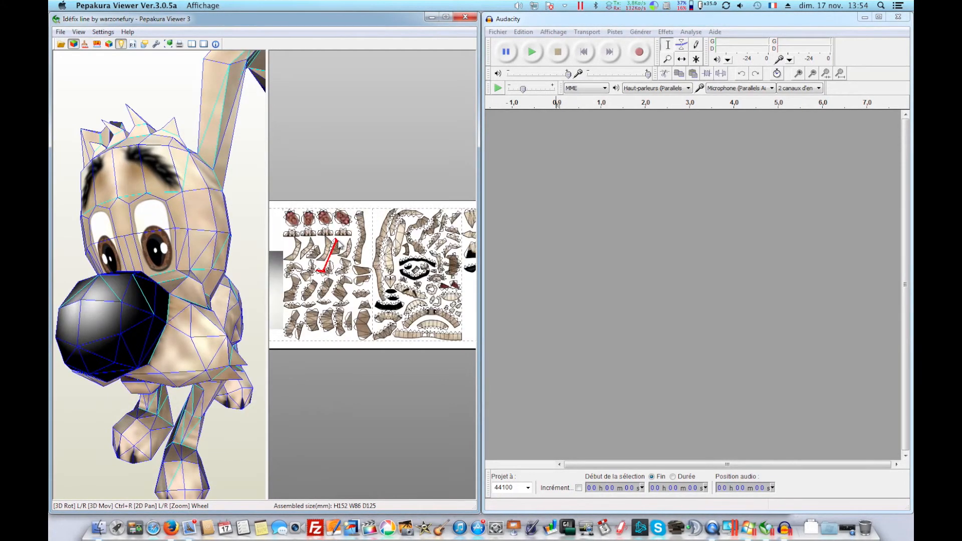
# Close the Audacity and Pepakura Viewer windows.
pyautogui.click(905, 19)
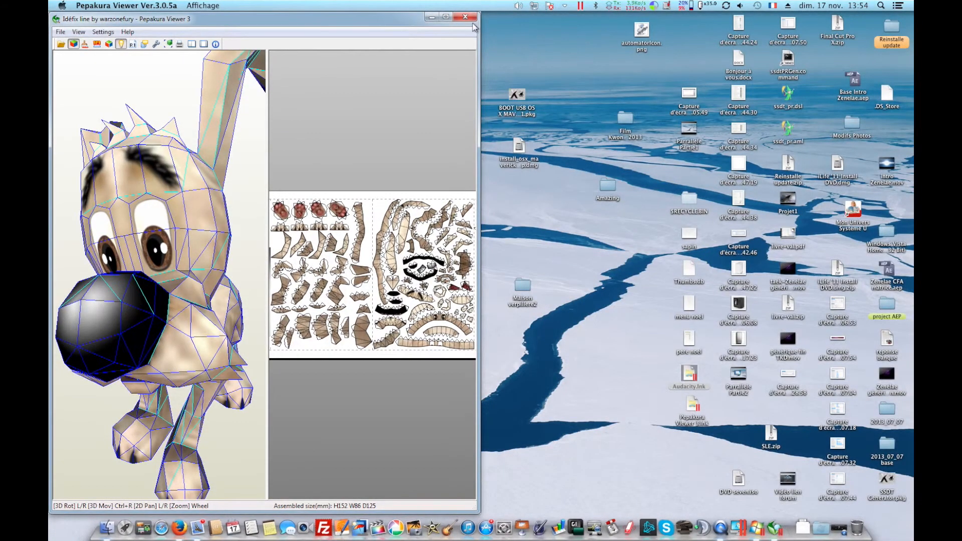
pyautogui.click(464, 16)
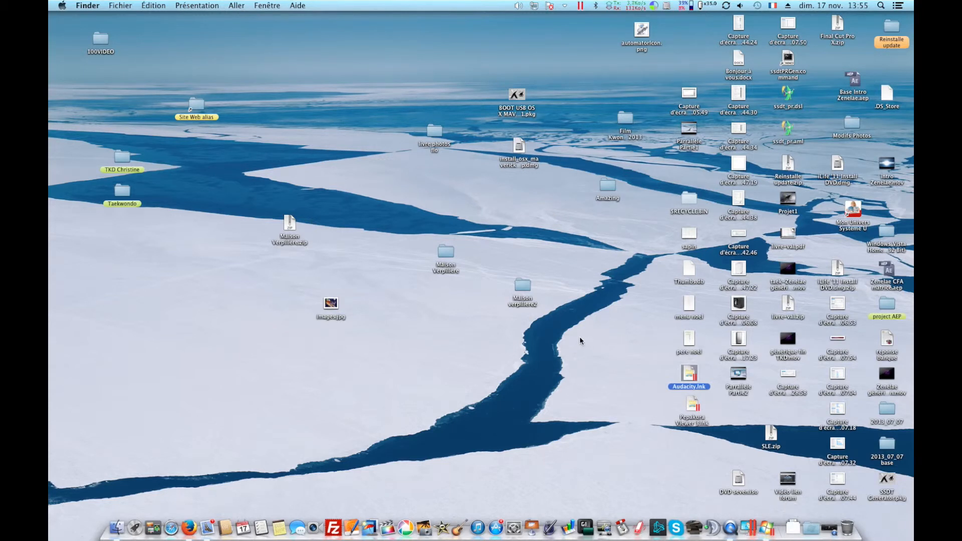
# Open the configuration window of the Windows 7 virtual machine.
pyautogui.click(749, 528)
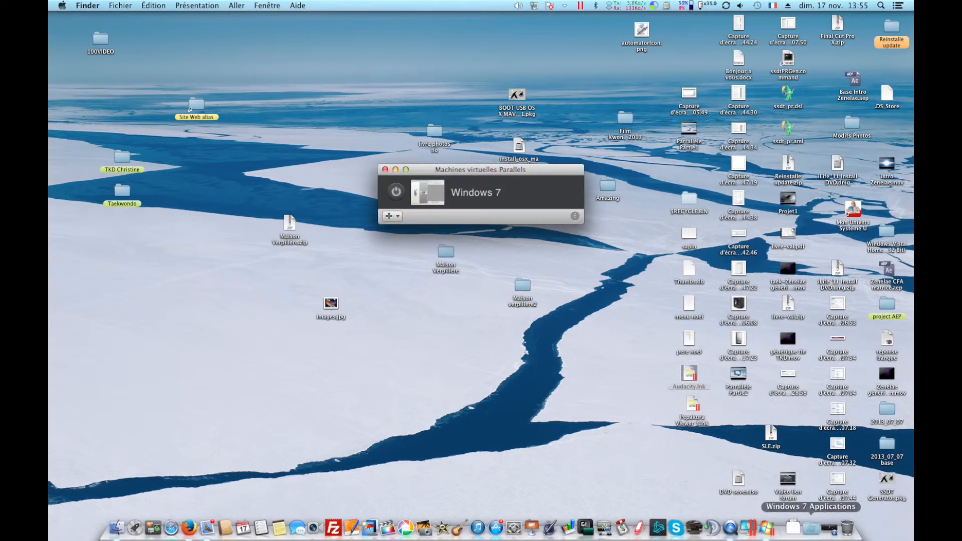
pyautogui.click(768, 531)
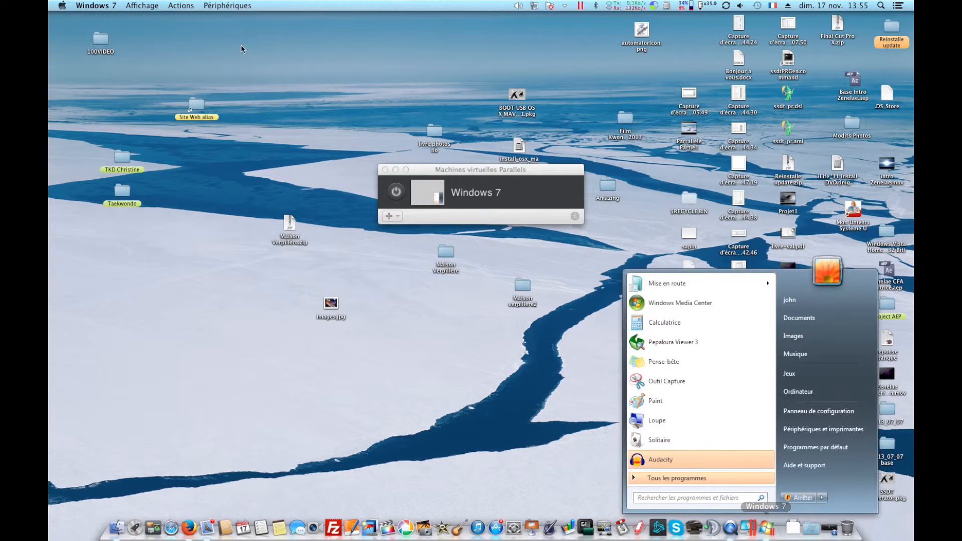
pyautogui.click(165, 6)
pyautogui.click(212, 118)
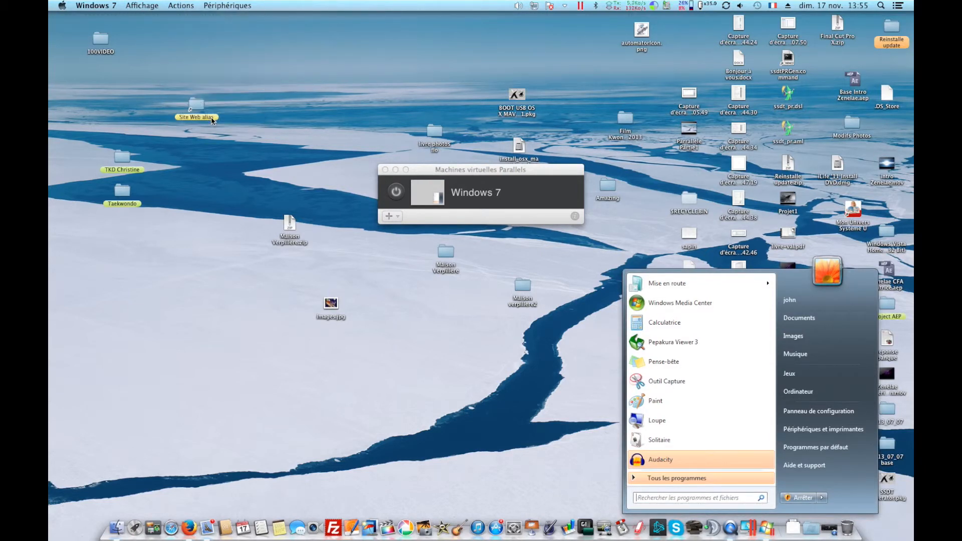
pyautogui.moveTo(415, 168); pyautogui.dragTo(542, 123)
# Review the General settings and the Options pages for Advanced, Coherence and Optimisation.
pyautogui.click(480, 146)
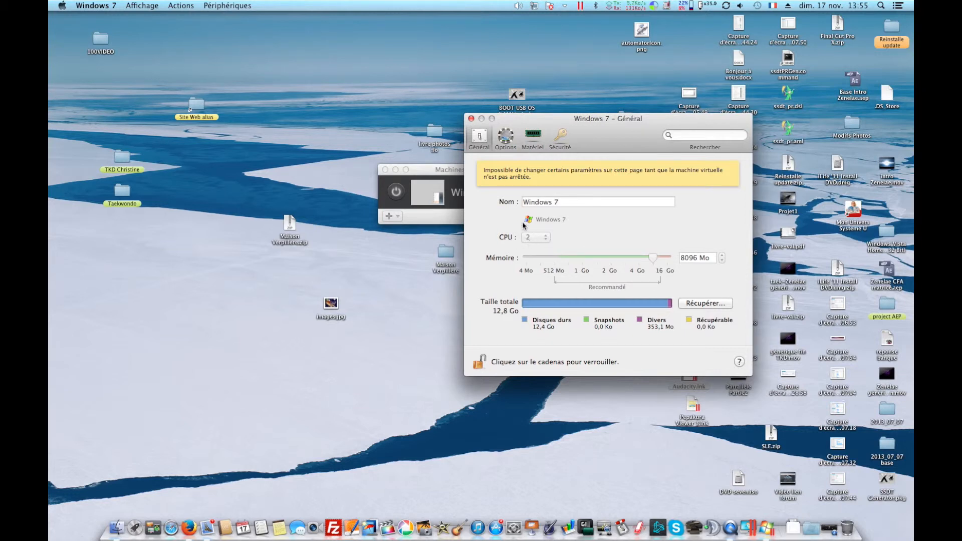
pyautogui.click(507, 147)
pyautogui.click(480, 140)
pyautogui.click(506, 142)
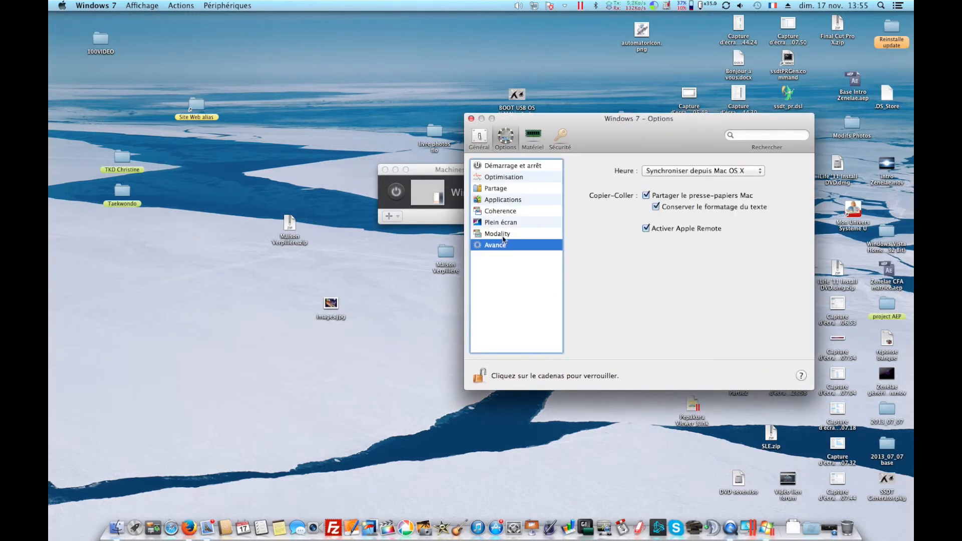
pyautogui.click(507, 213)
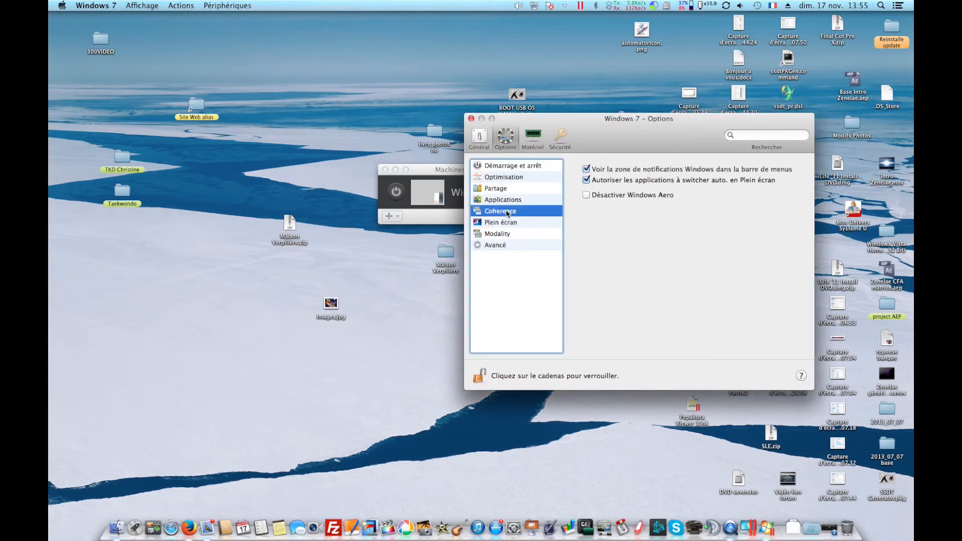
pyautogui.click(506, 181)
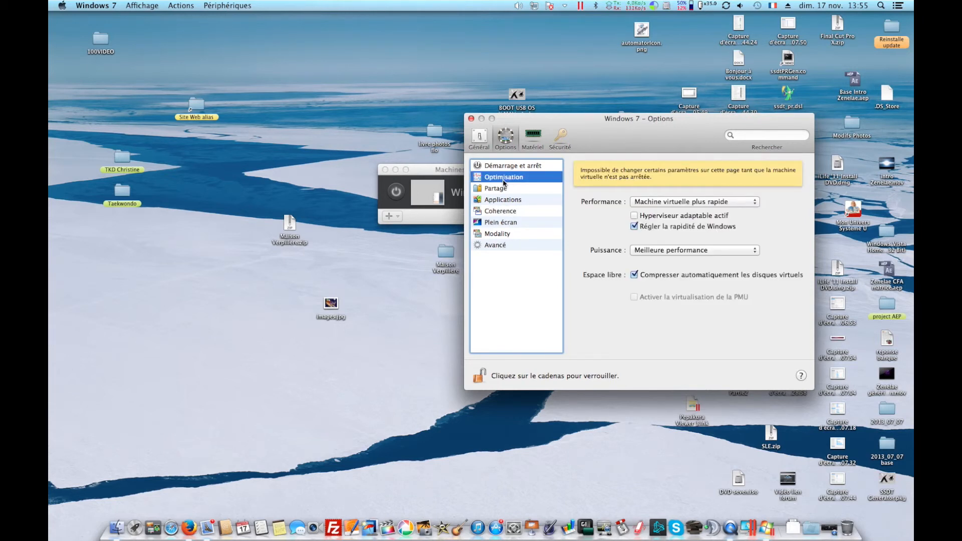
# Review the Hardware boot order and video settings, then close the configuration window.
pyautogui.click(538, 143)
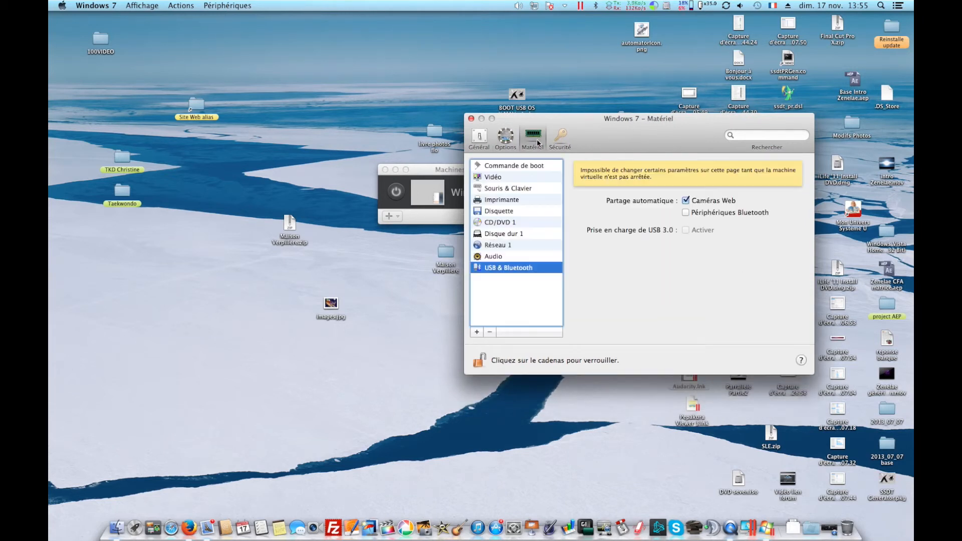
pyautogui.click(527, 168)
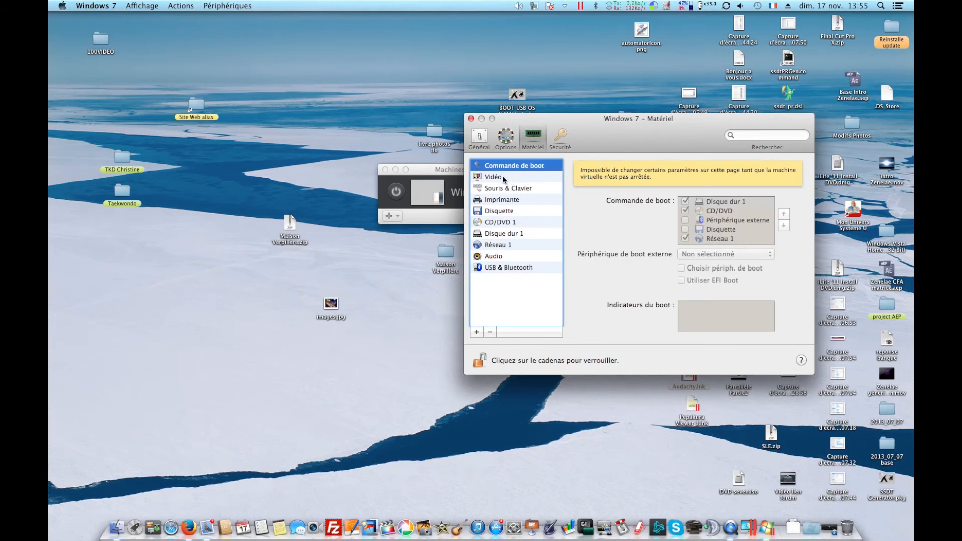
pyautogui.click(503, 179)
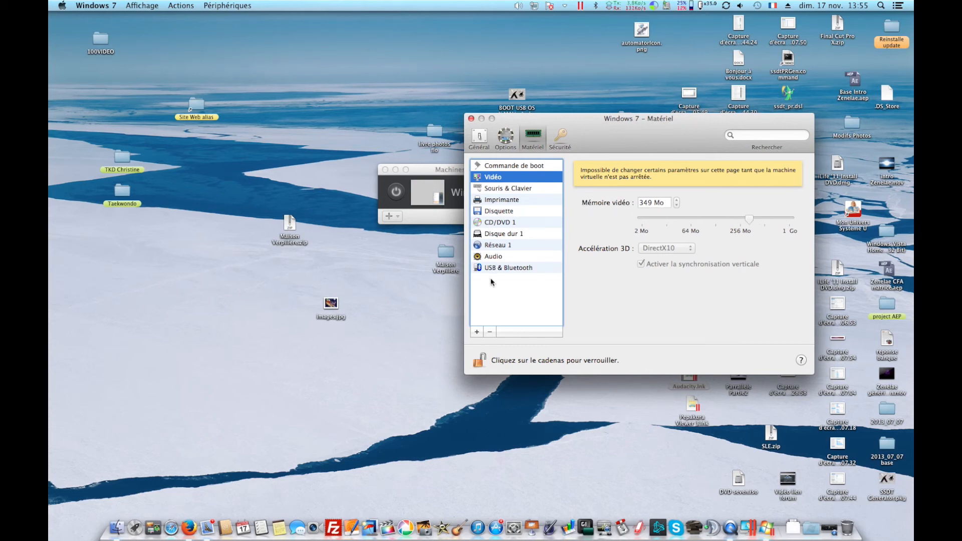
pyautogui.click(472, 119)
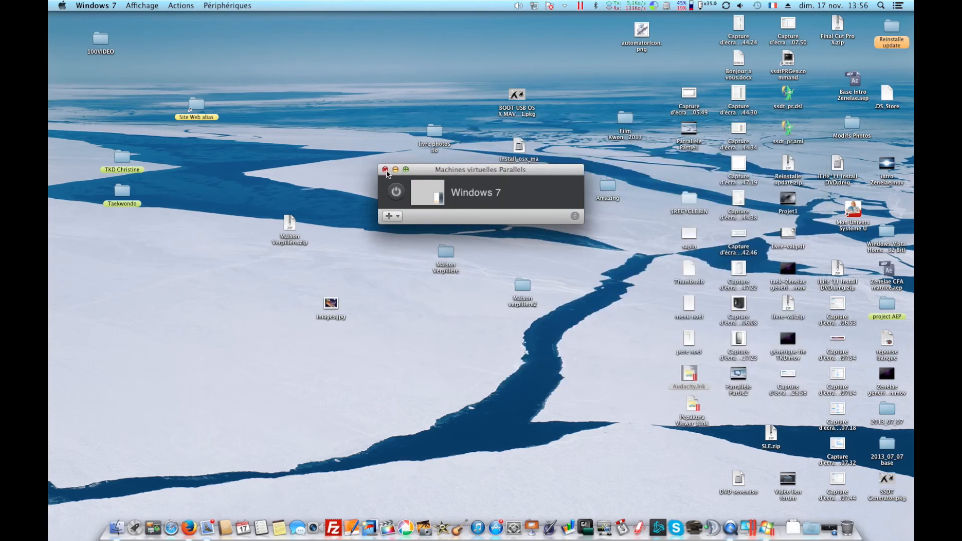